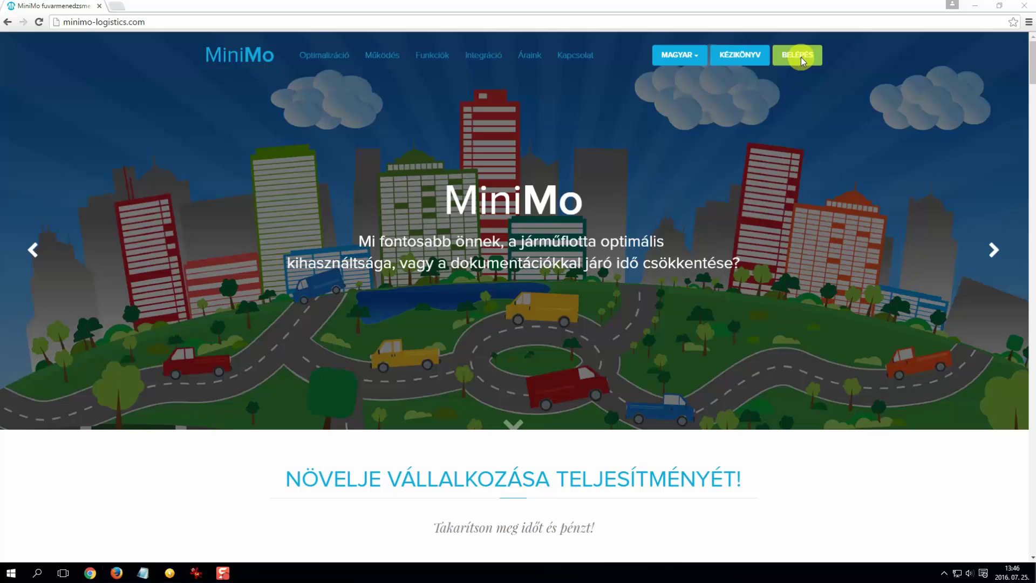
Log in to MiniMo with the first listed Google account and open the account management page (Fiók kezelése)
left_click(801, 57)
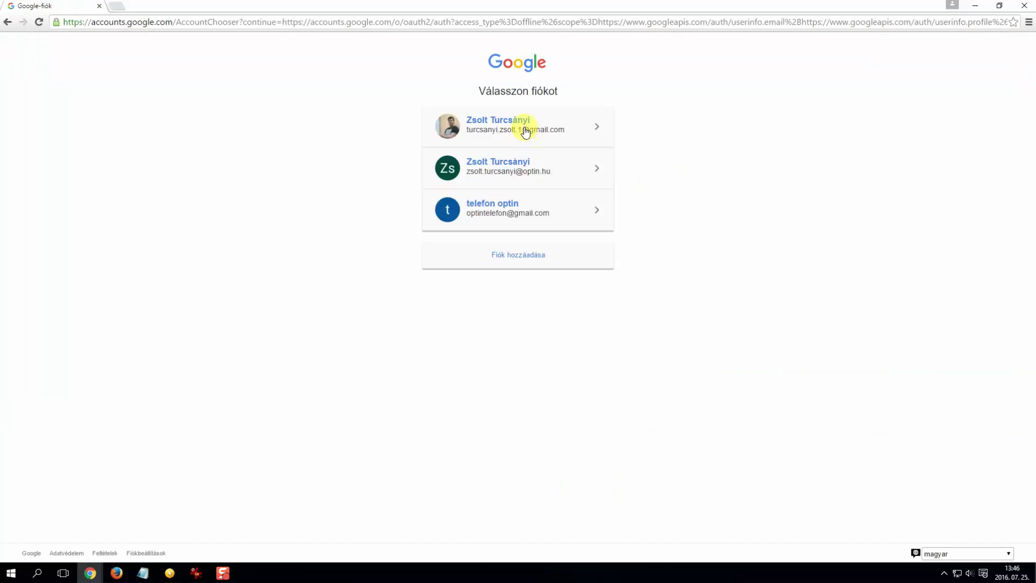
left_click(524, 129)
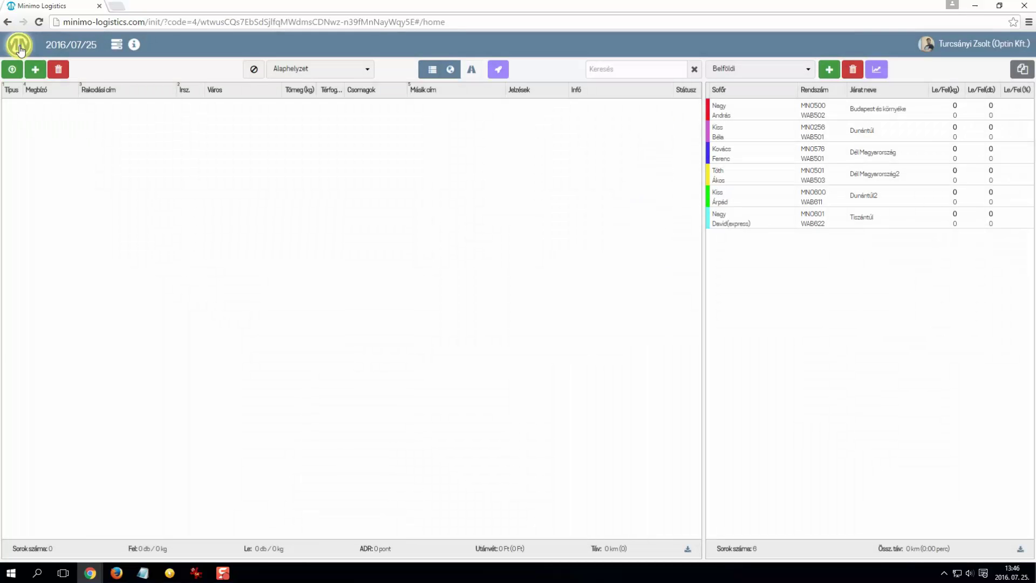
left_click(19, 47)
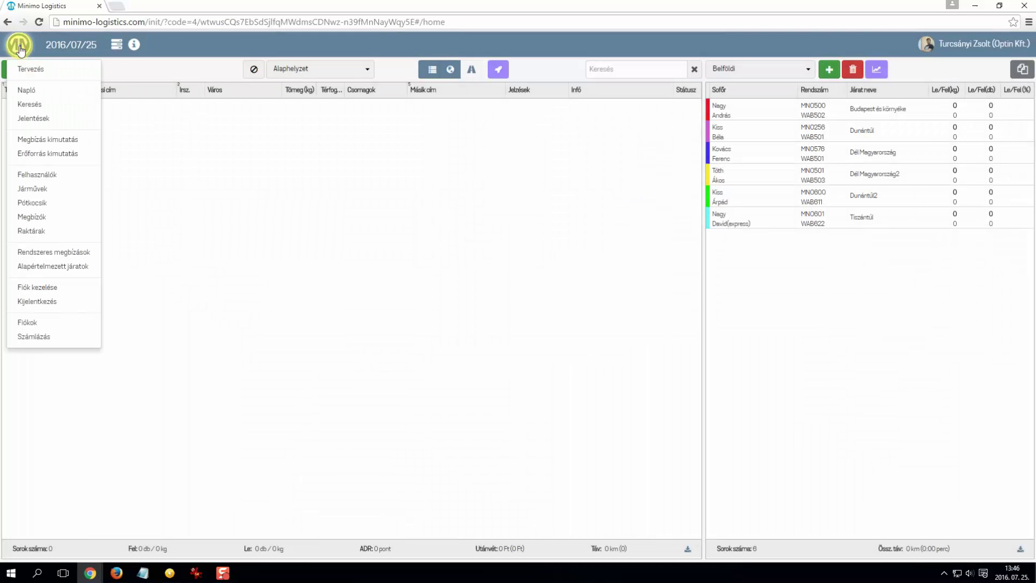
left_click(47, 288)
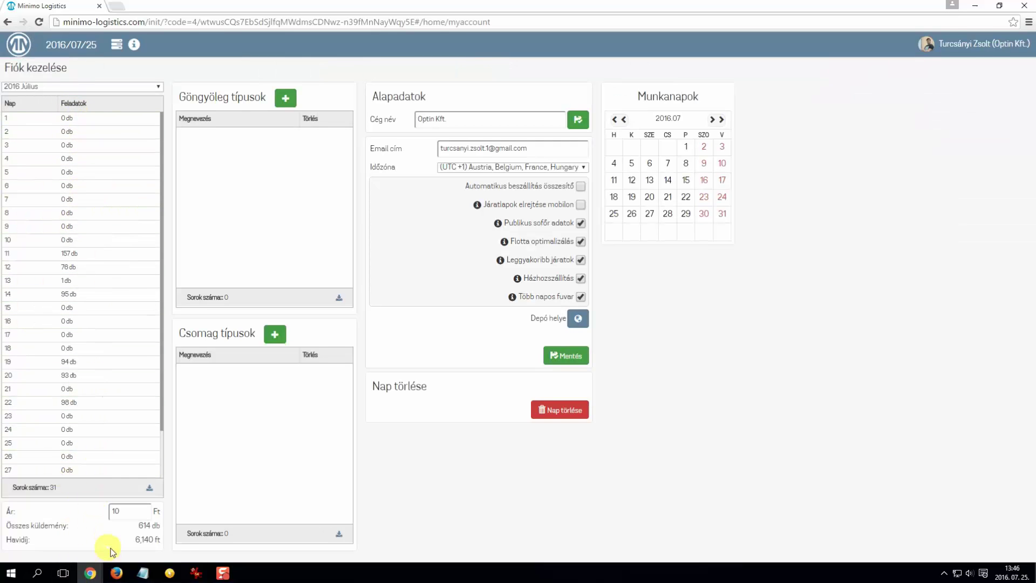
View the daily task counts for 2016 Június and return the list to 2016 Július
left_click(151, 87)
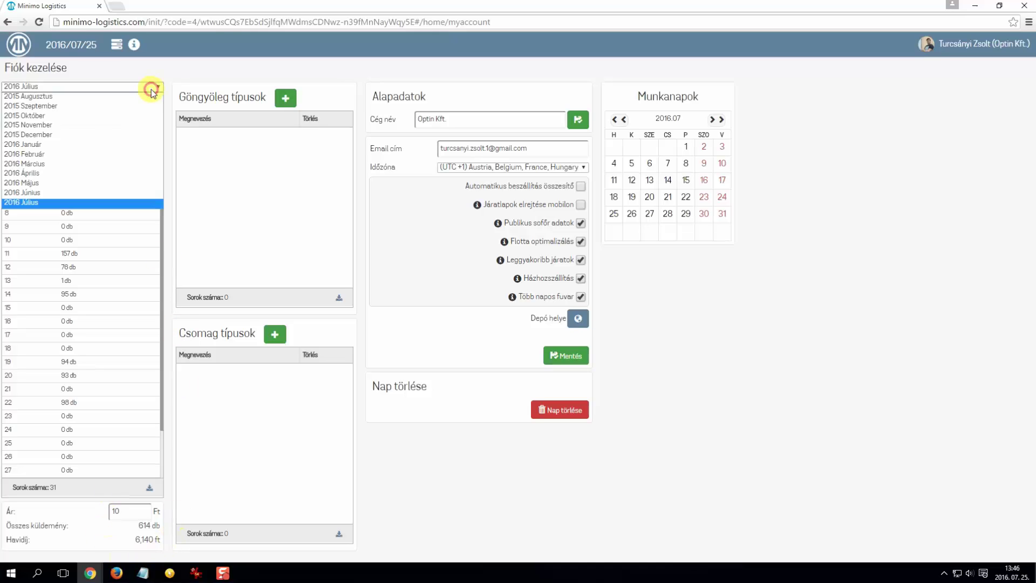
left_click(89, 192)
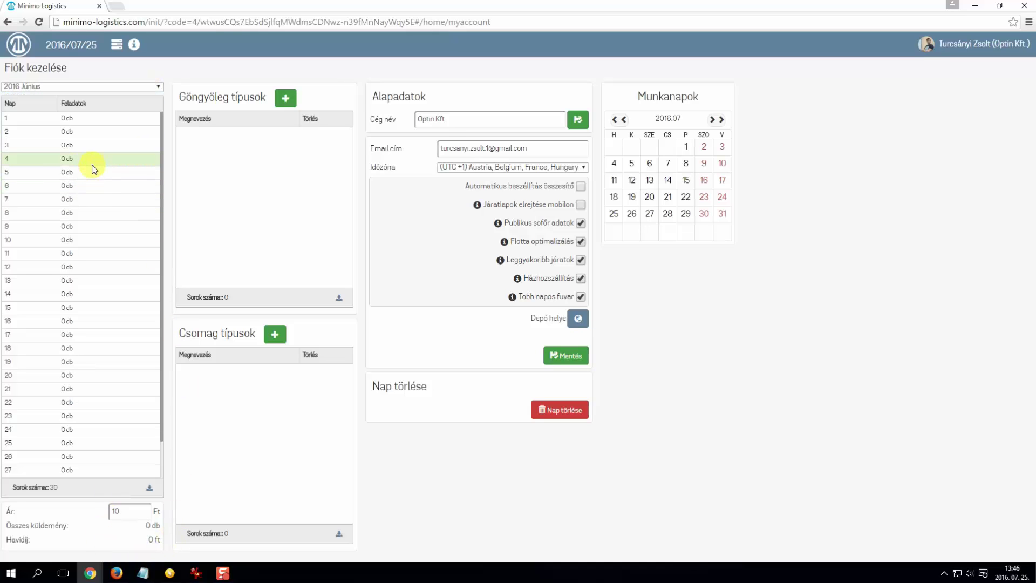
left_click(146, 88)
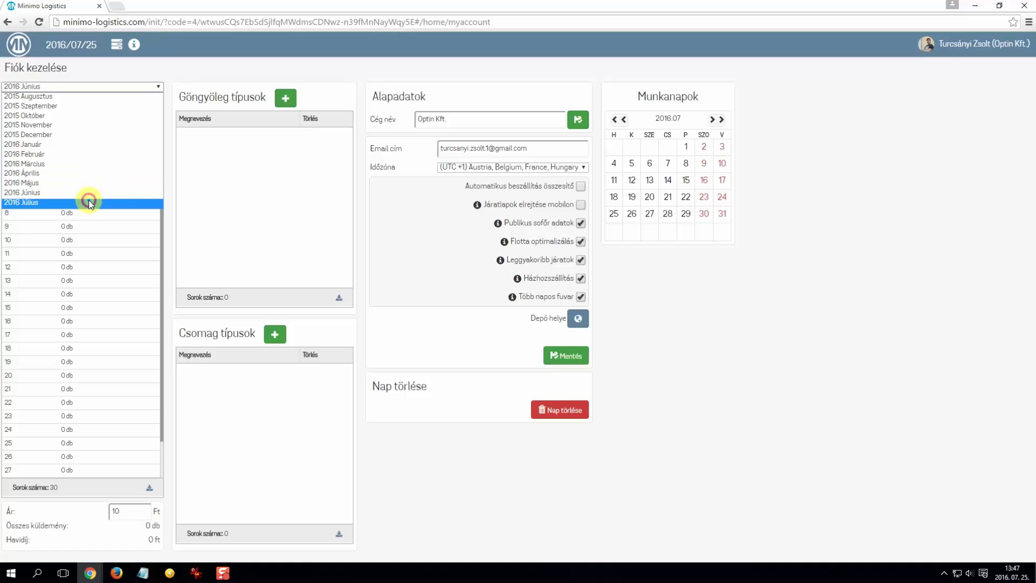
left_click(85, 201)
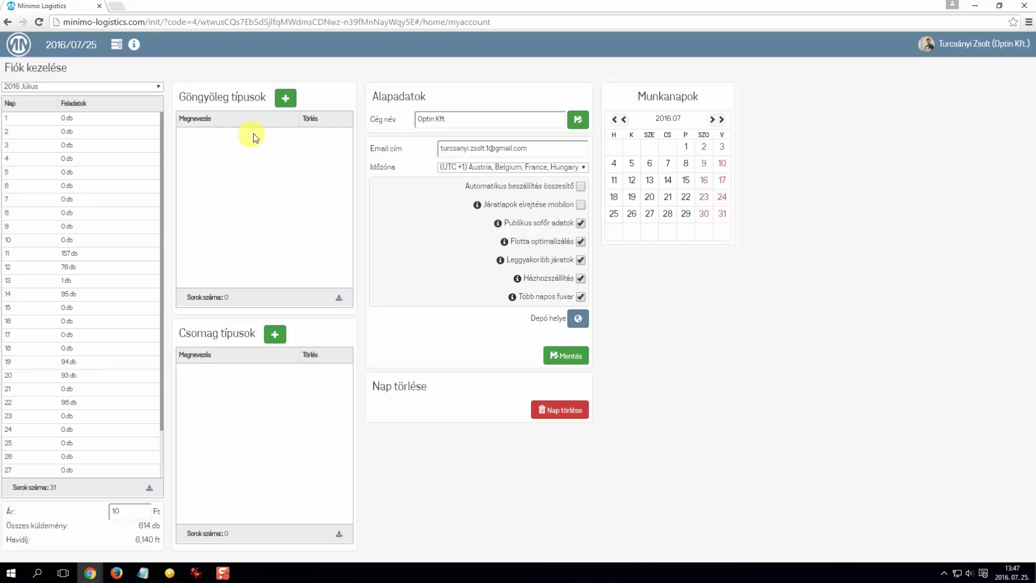
Add two packaging types (Göngyöleg típusok) named "EUR raklap" and "láda"
left_click(285, 98)
left_click(452, 103)
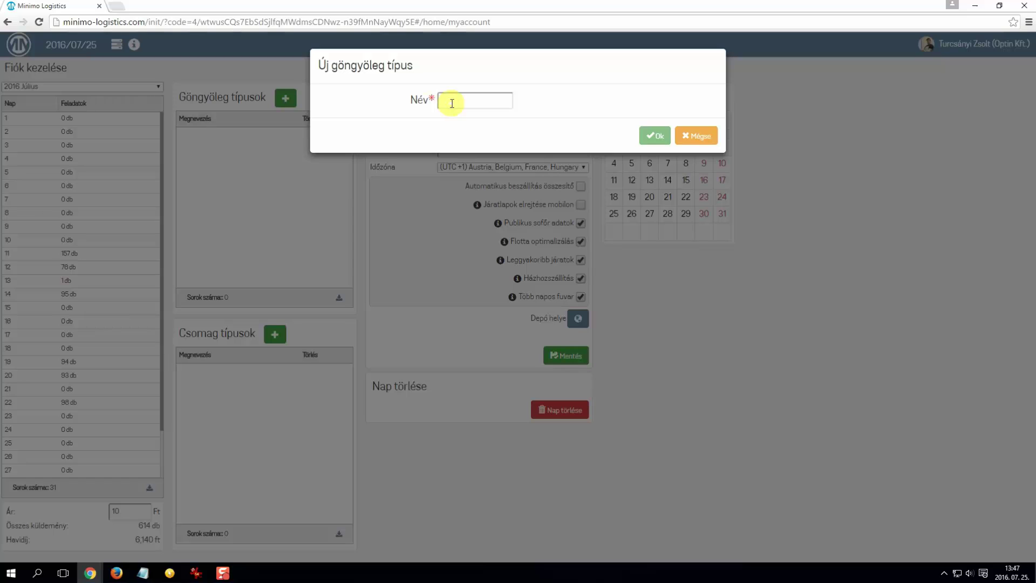
type("EUR raklap")
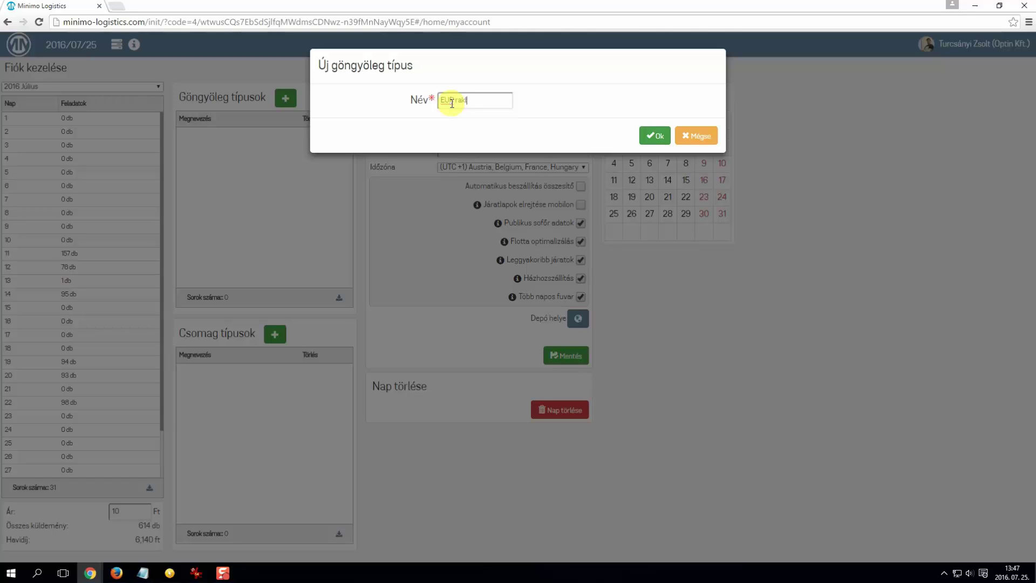
left_click(655, 135)
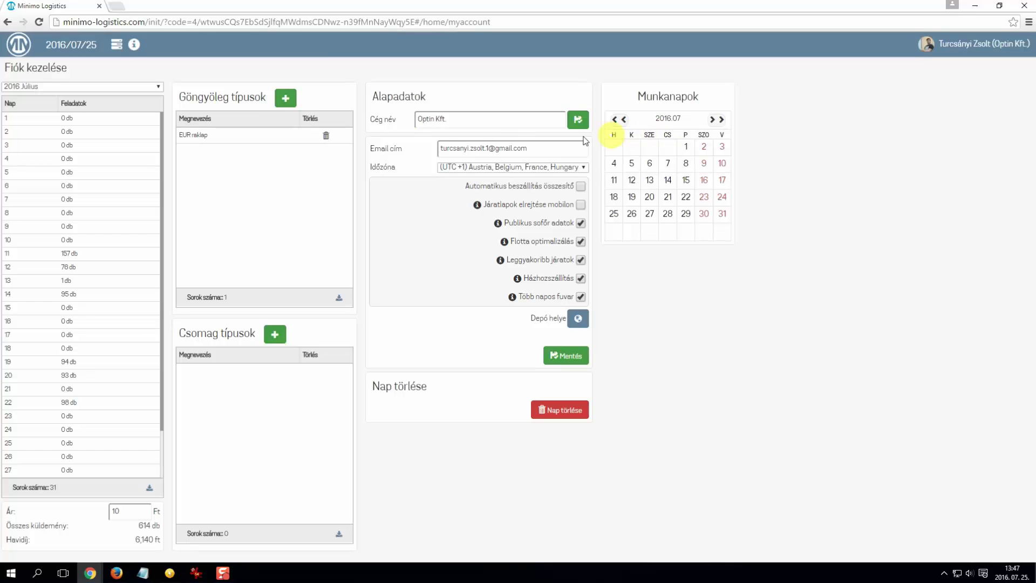
left_click(285, 98)
left_click(491, 102)
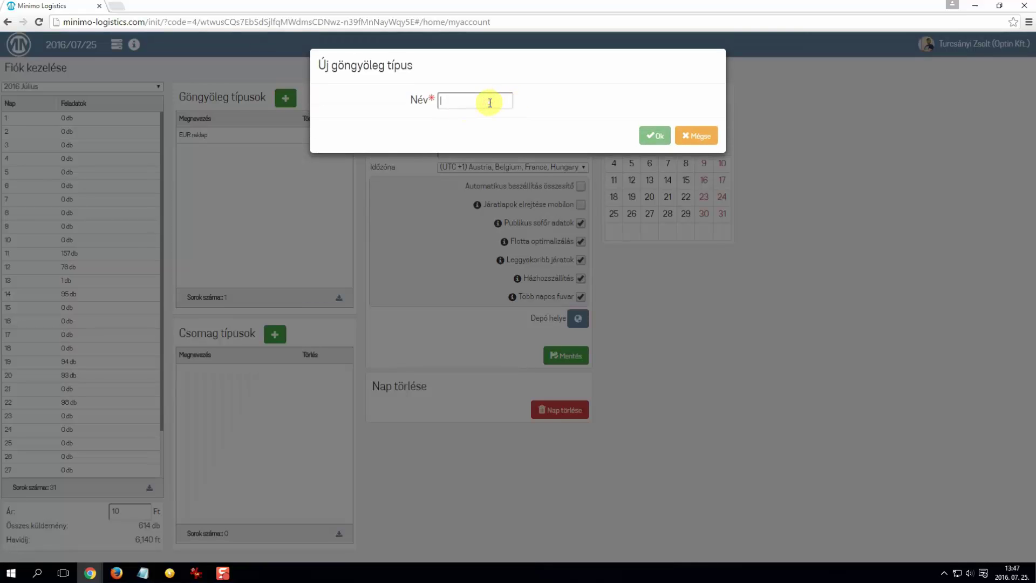
type("láda")
left_click(657, 137)
Add two package types (Csomag típusok) named "karton doboz" and "hordó"
left_click(277, 335)
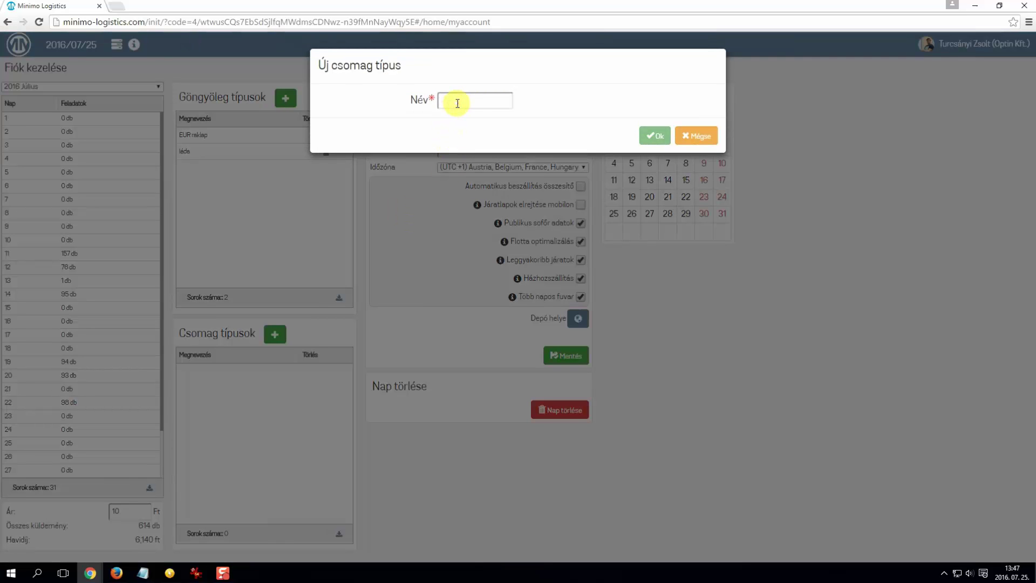
left_click(457, 103)
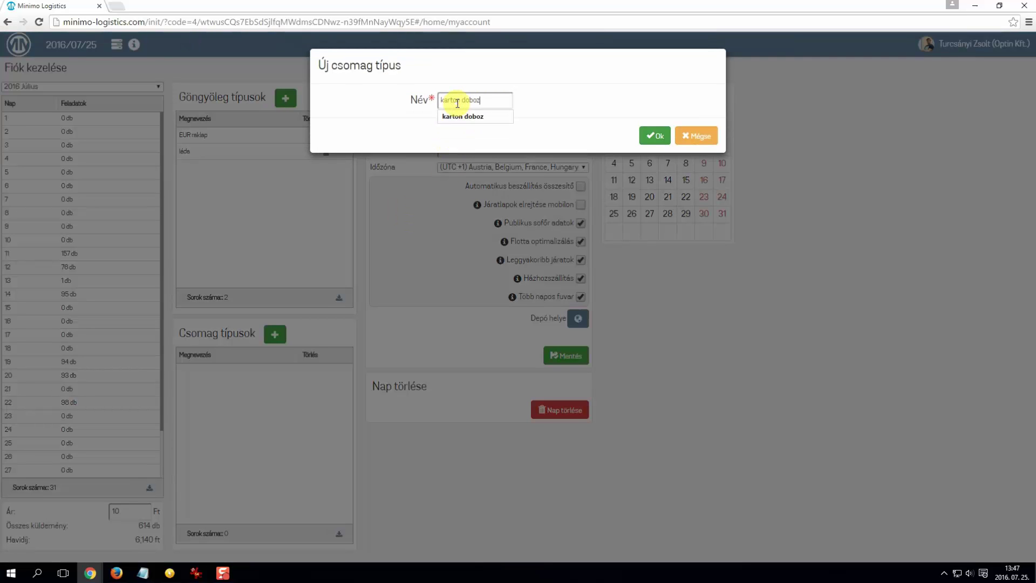
left_click(493, 118)
left_click(656, 137)
left_click(275, 334)
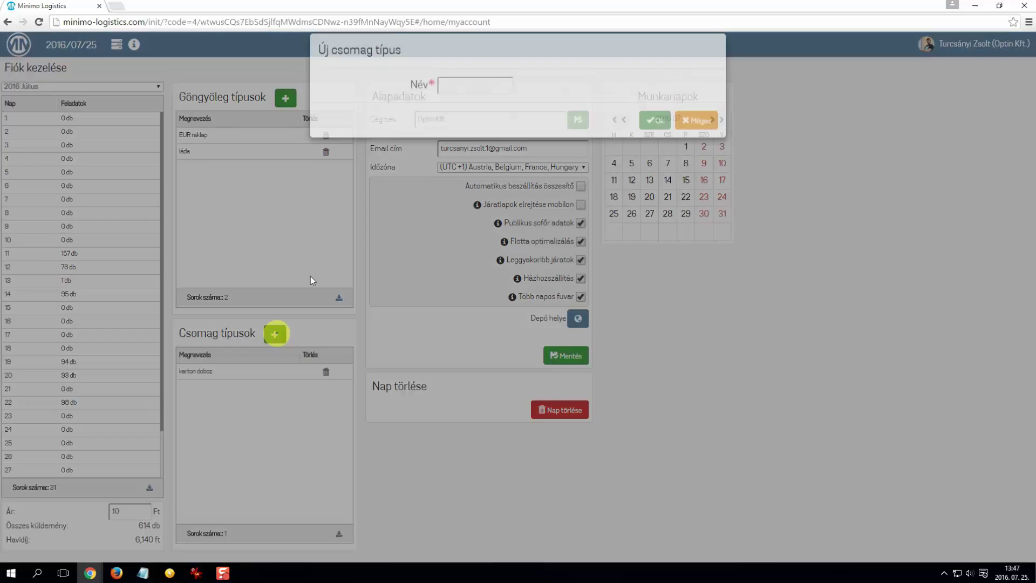
type("hordó")
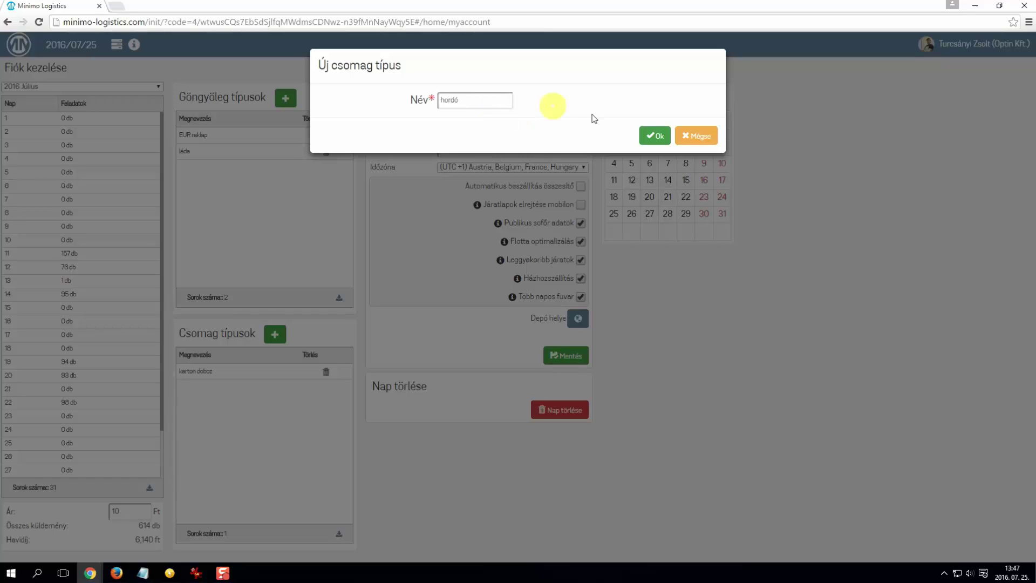
left_click(655, 135)
Save the company name as "Az ön cége Kft." and restore it to "Optin Kft."
double_click(426, 119)
type("Az ön cégeKft.")
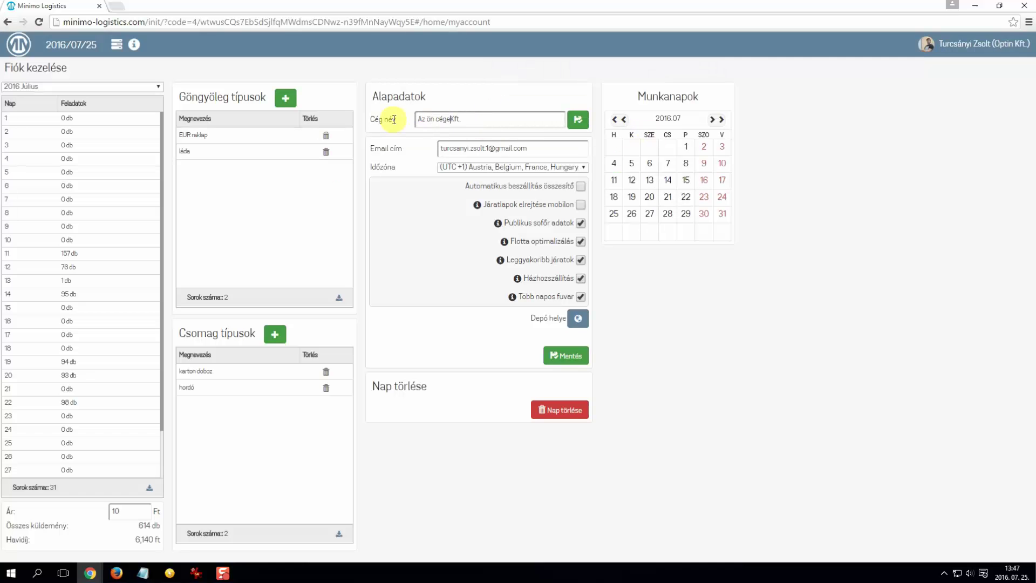
left_click(579, 119)
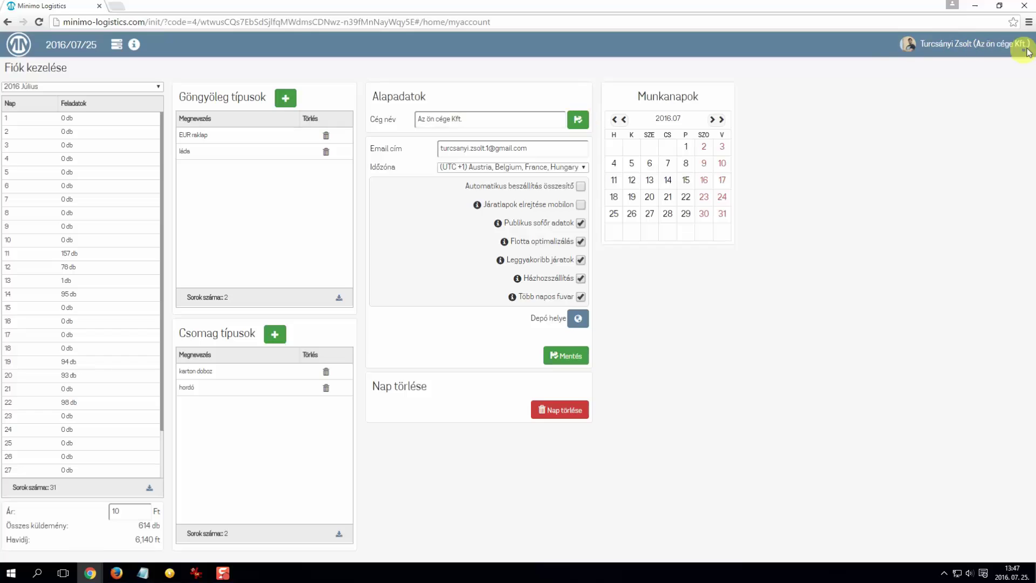
type("Optin")
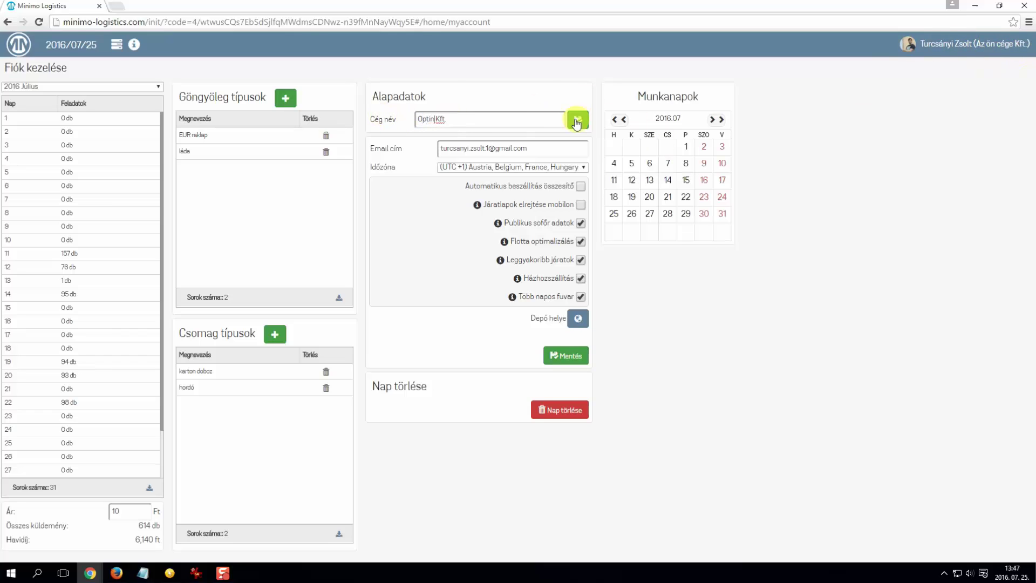
left_click(579, 119)
Choose "(UTC +1) Austria, Belgium, France, Hungary, Italy, Serbia, Vatican City" as the account's time zone
left_click(541, 150)
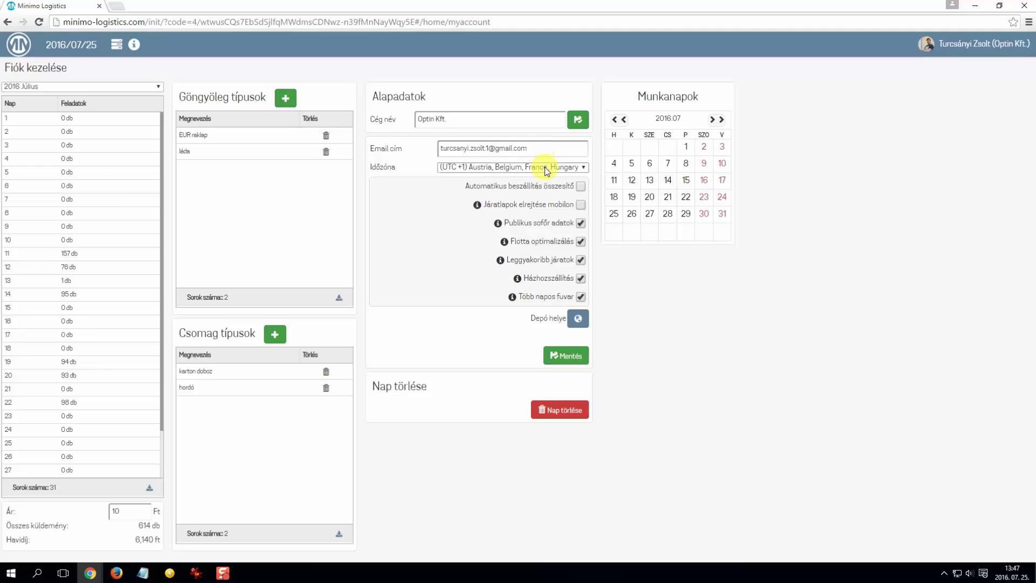
left_click(546, 171)
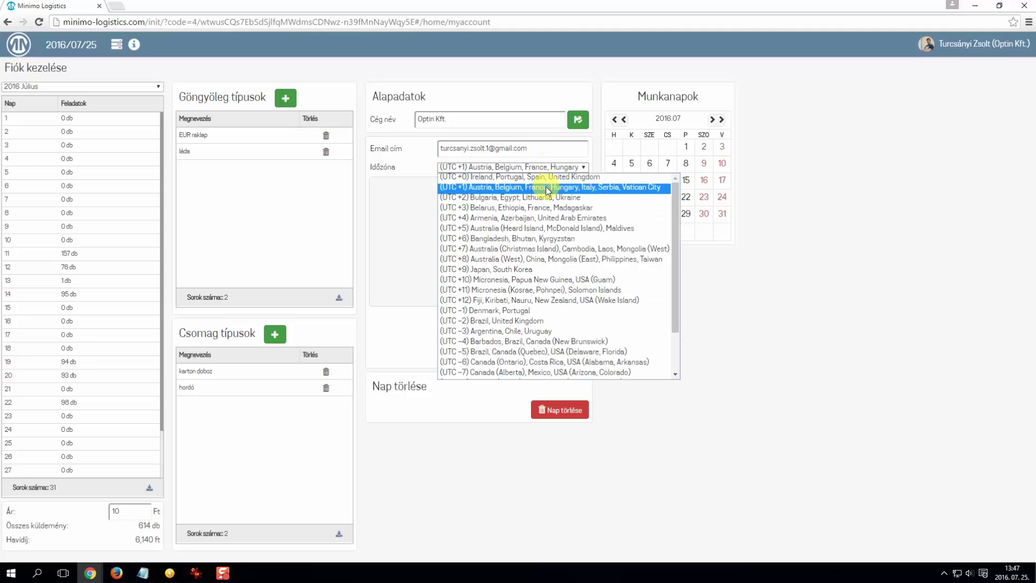
left_click(546, 186)
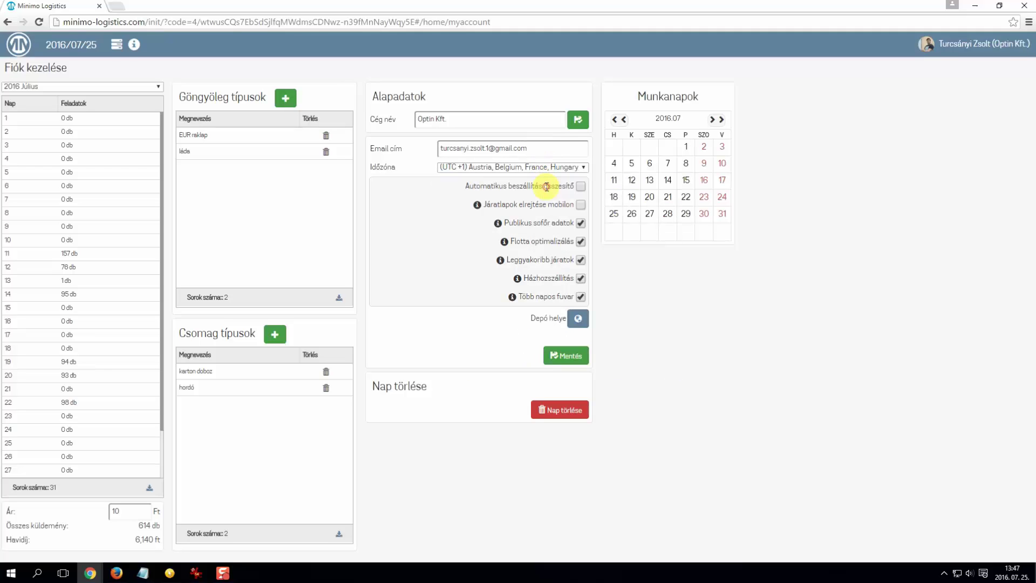
Try out the Automatikus beszállítás összesítő and Járatlapok elrejtése mobilon options, switching each on and off again
left_click(580, 187)
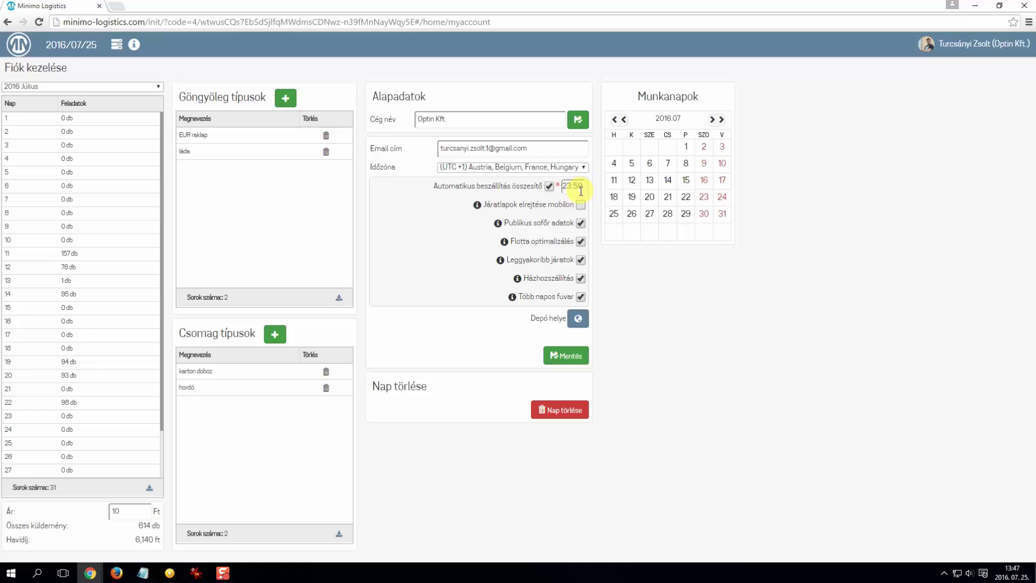
left_click(549, 187)
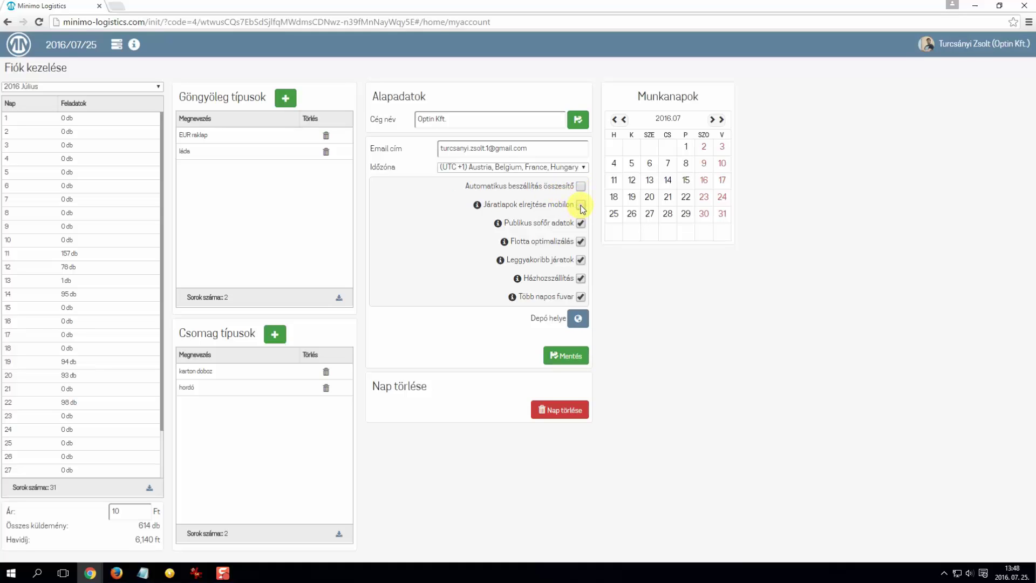
left_click(581, 206)
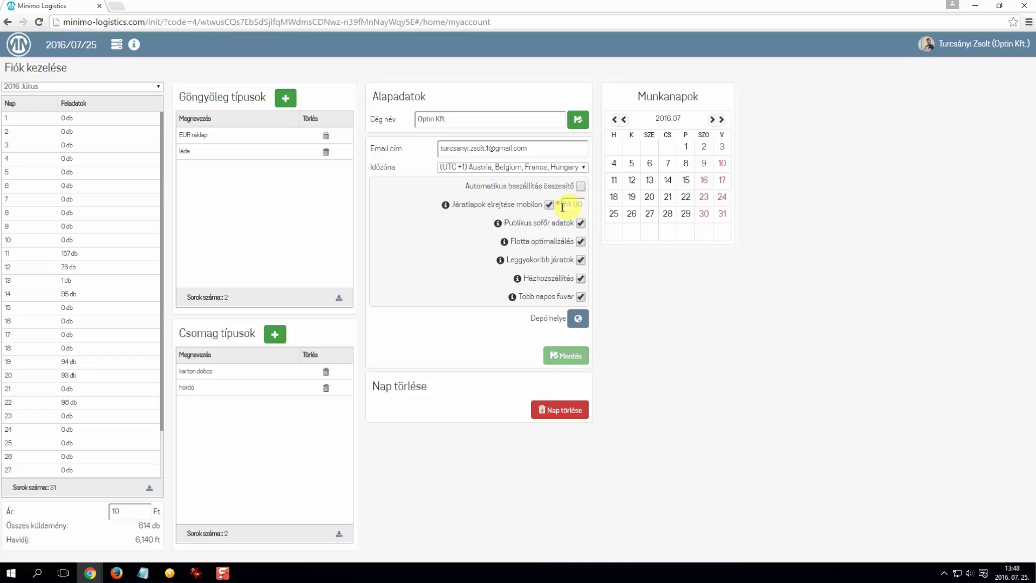
left_click(549, 206)
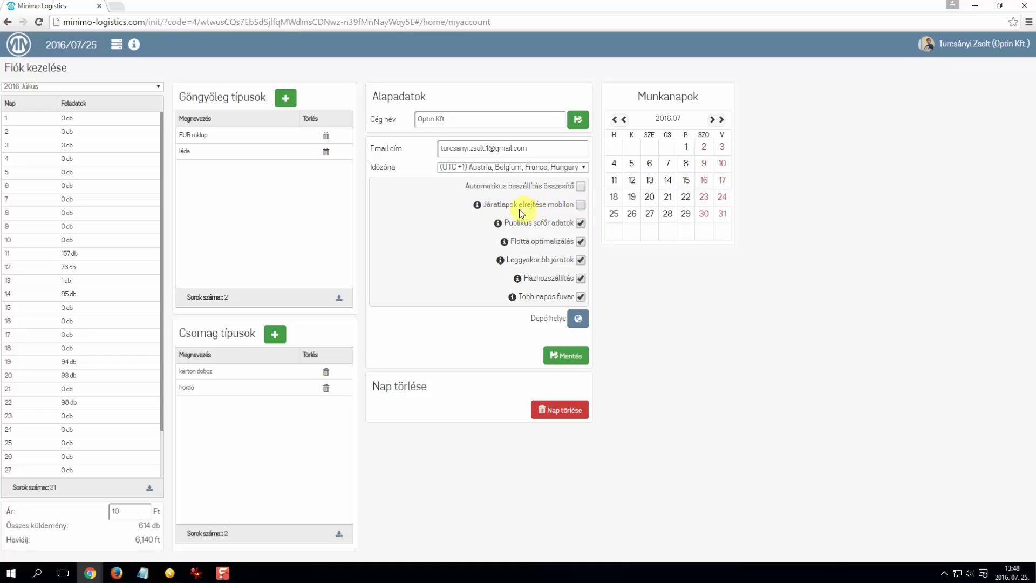
Review the explanations of the account options and disable Publikus sofőr adatok and Több napos fuvar
mouse_move(476, 208)
mouse_move(498, 226)
left_click(585, 225)
mouse_move(506, 245)
mouse_move(500, 262)
mouse_move(519, 281)
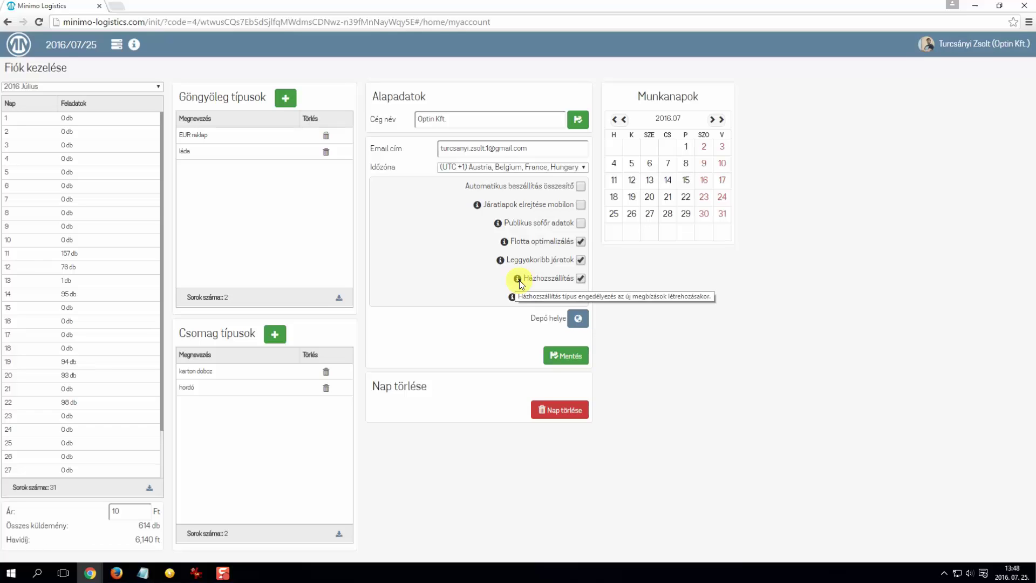
mouse_move(527, 299)
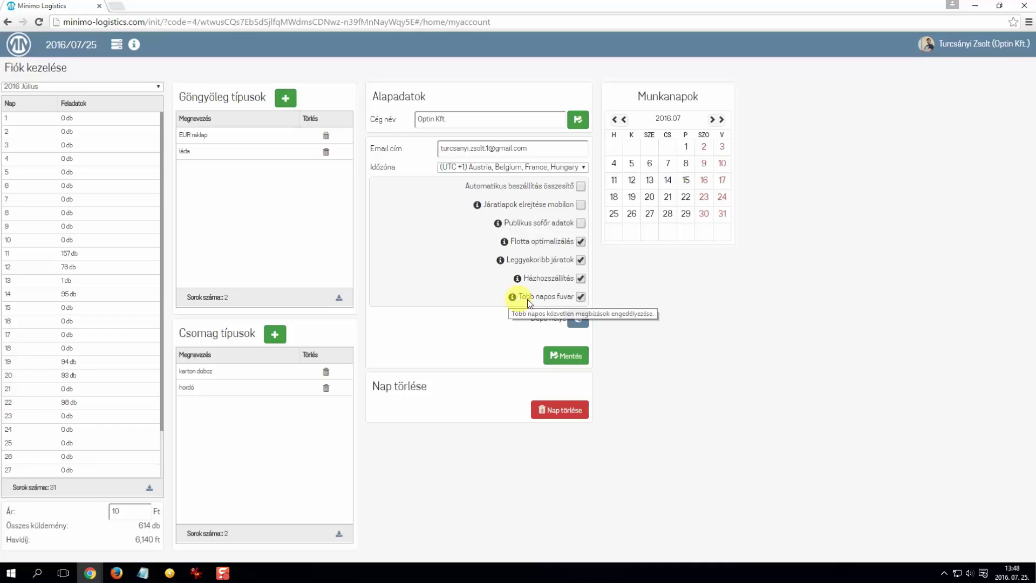
Place the depot just south of Ibolya u. in Kunszállás on the map, and save the location and the basic account settings
left_click(579, 319)
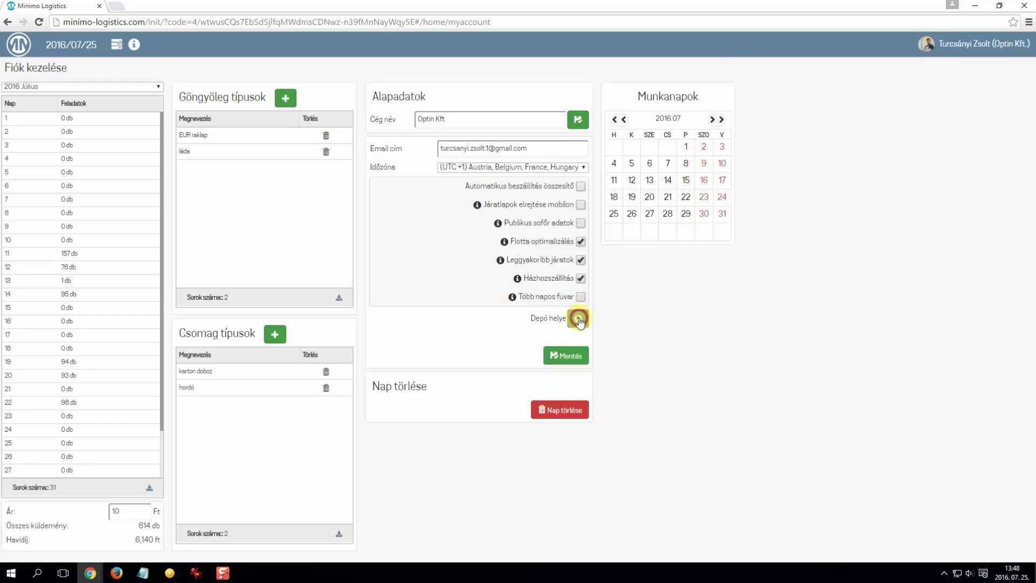
scroll(596, 292, "up", 1)
scroll(578, 245, "up", 1)
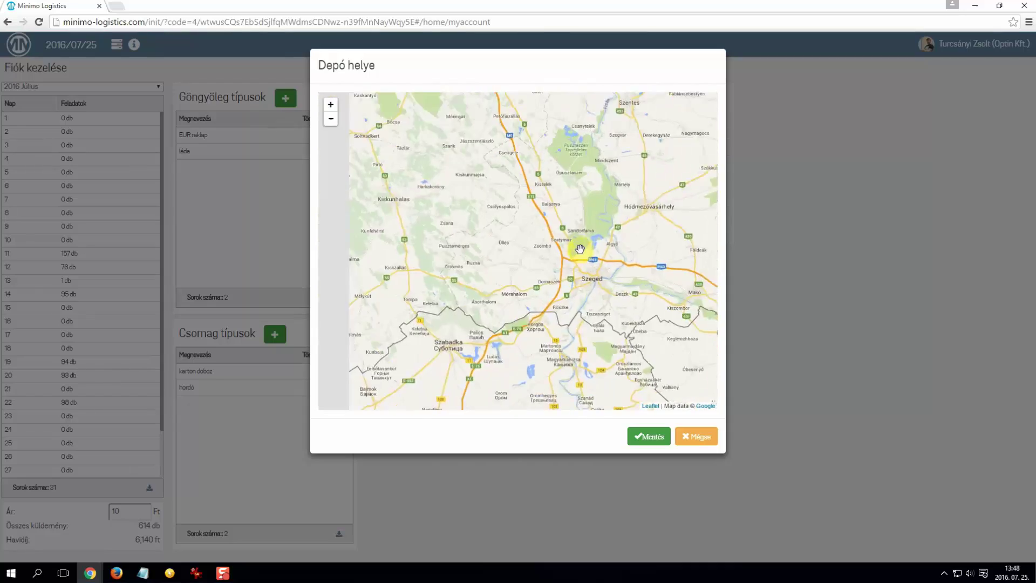
scroll(541, 170, "down", 1)
scroll(536, 169, "up", 1)
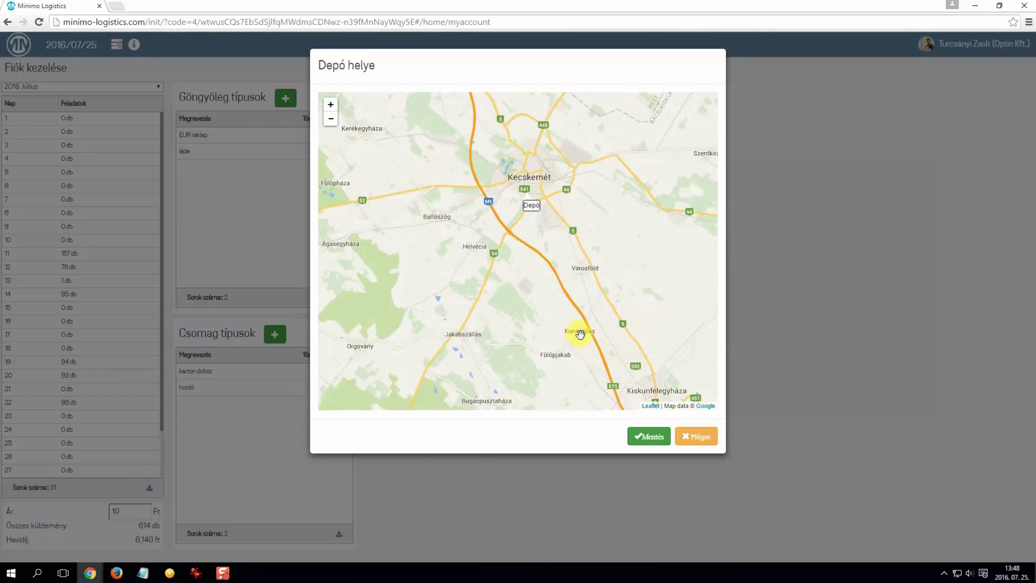
scroll(583, 335, "up", 2)
scroll(584, 329, "up", 2)
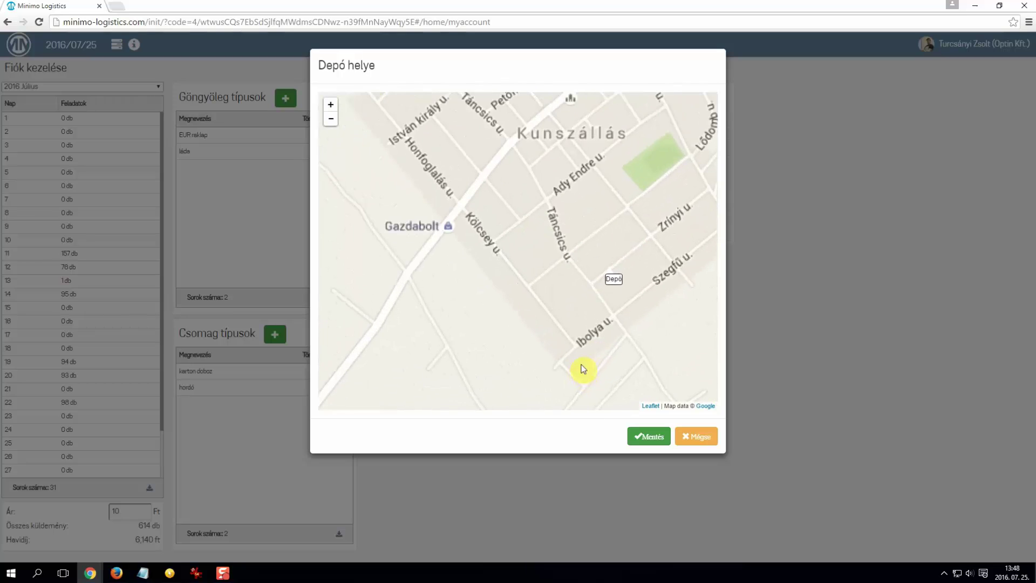
left_click(585, 348)
left_click(644, 437)
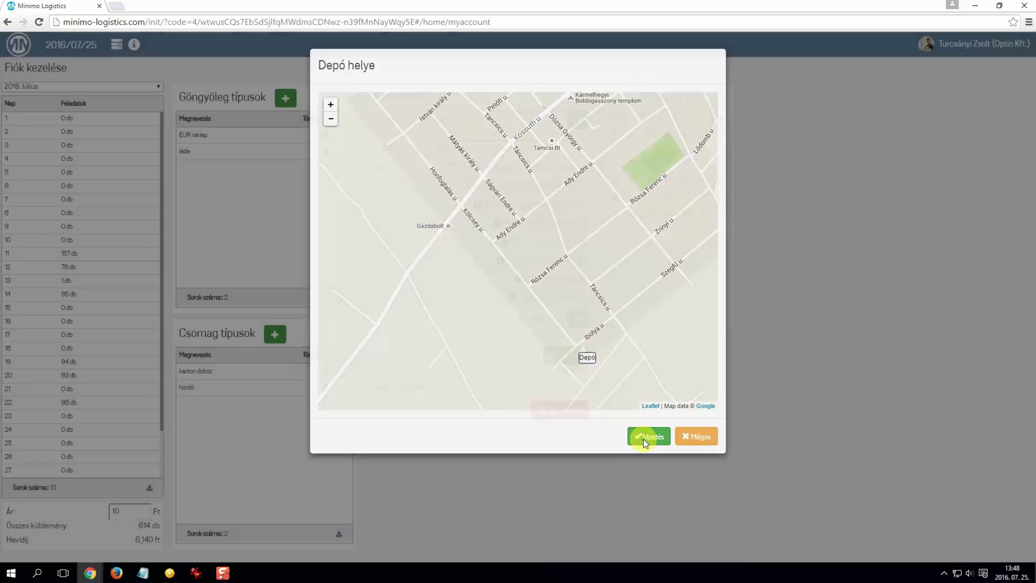
left_click(572, 357)
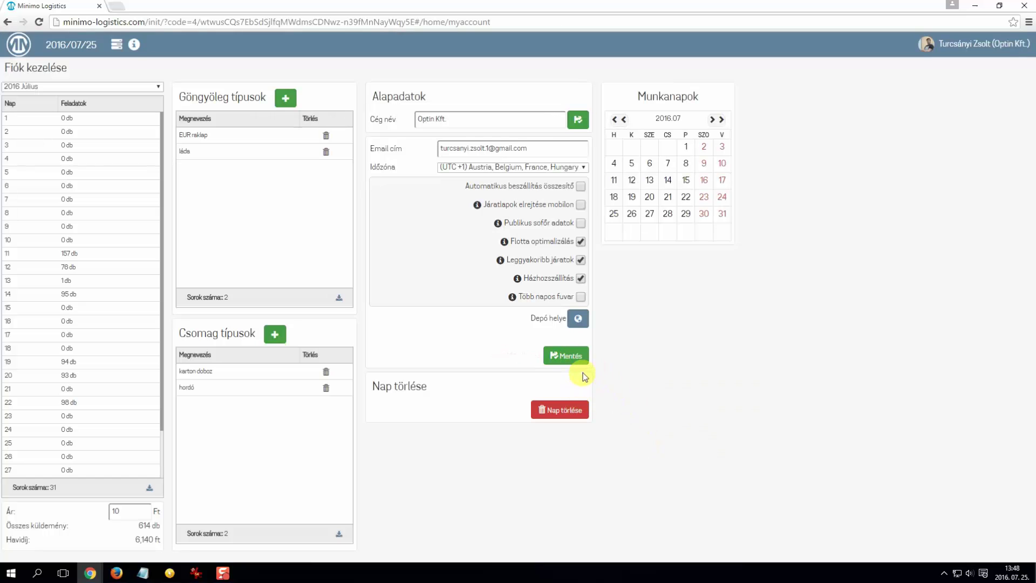
Toggle the weekdays 18 to 22 July 2016 in the workday calendar and switch each one back
left_click(684, 199)
left_click(668, 198)
left_click(651, 198)
left_click(635, 198)
left_click(613, 198)
left_click(613, 200)
left_click(632, 198)
left_click(651, 199)
left_click(670, 199)
left_click(685, 199)
Add a new user with the role Sofőr (Bejelentkezés nélkül), entering the driver's name and phone number
left_click(21, 48)
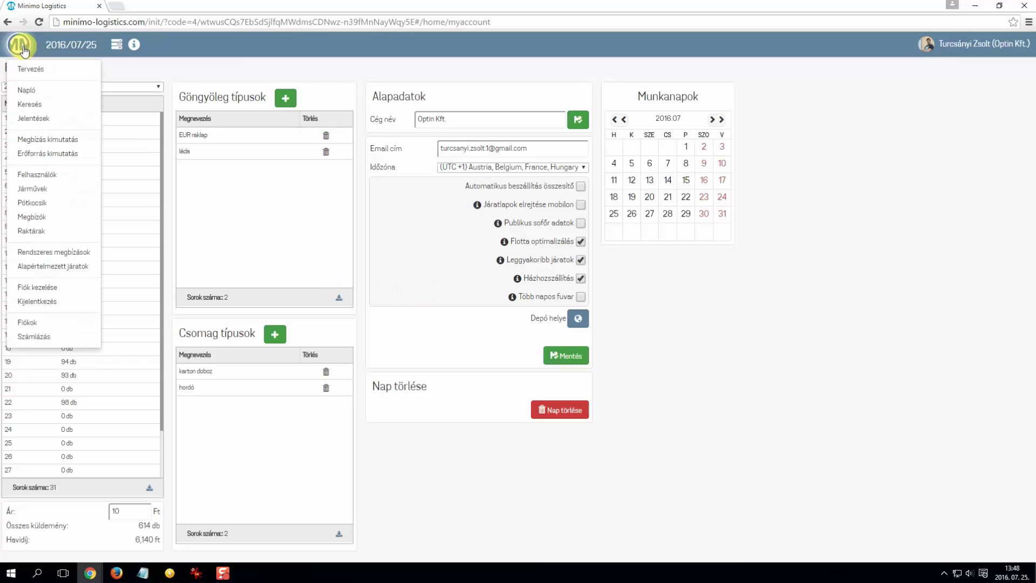
left_click(52, 175)
left_click(85, 69)
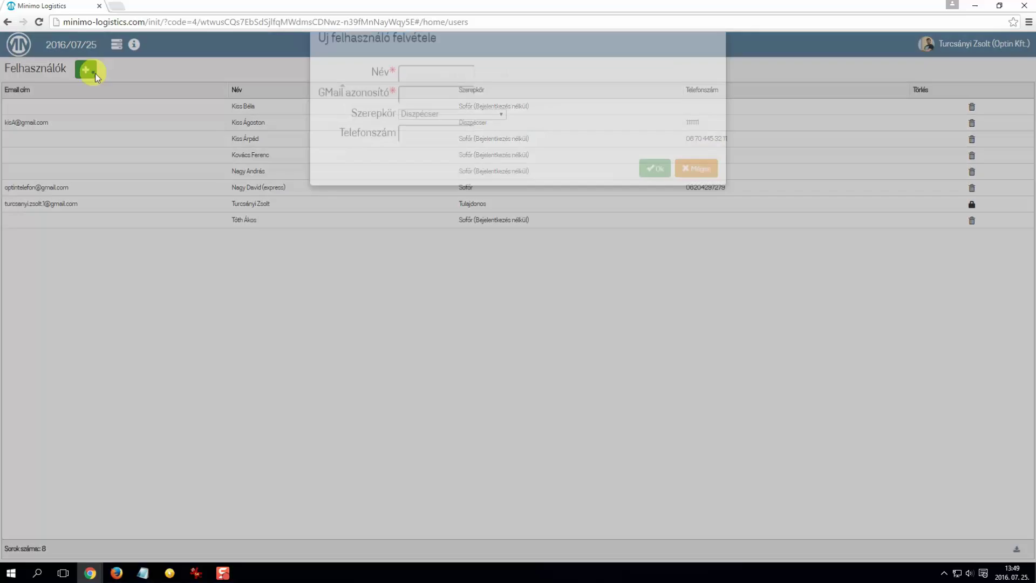
left_click(448, 101)
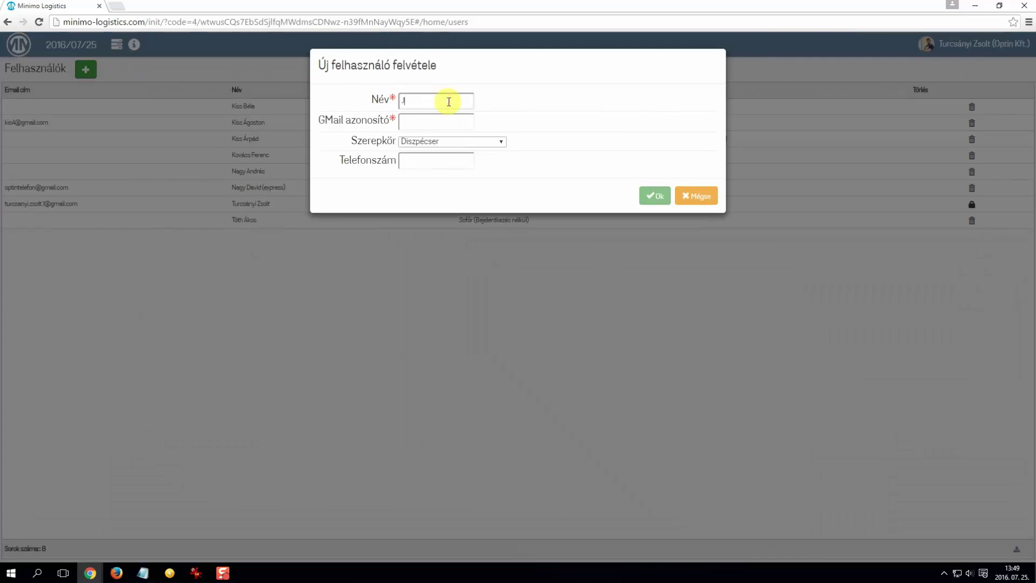
type("János")
left_click(424, 141)
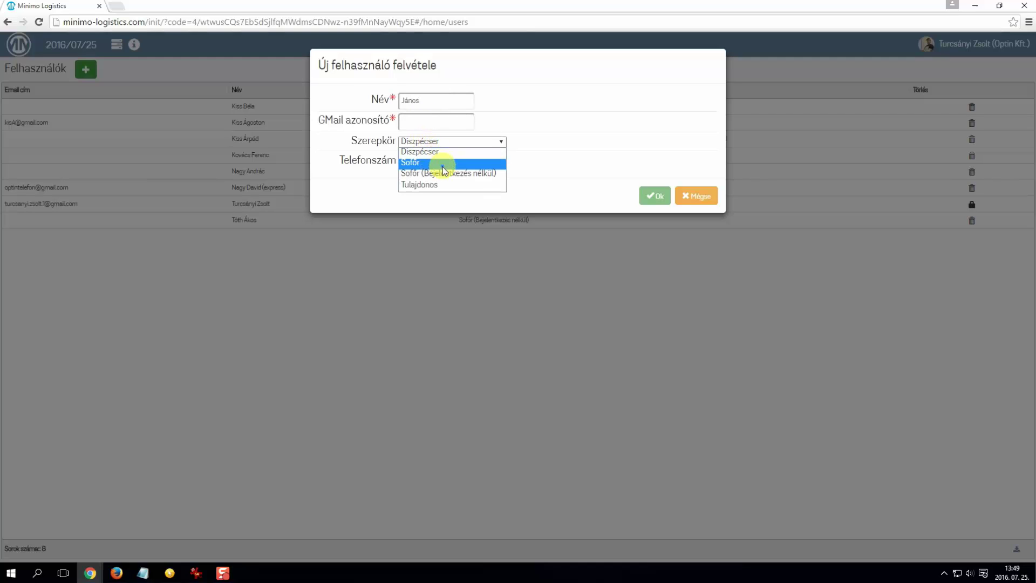
left_click(443, 172)
left_click(430, 139)
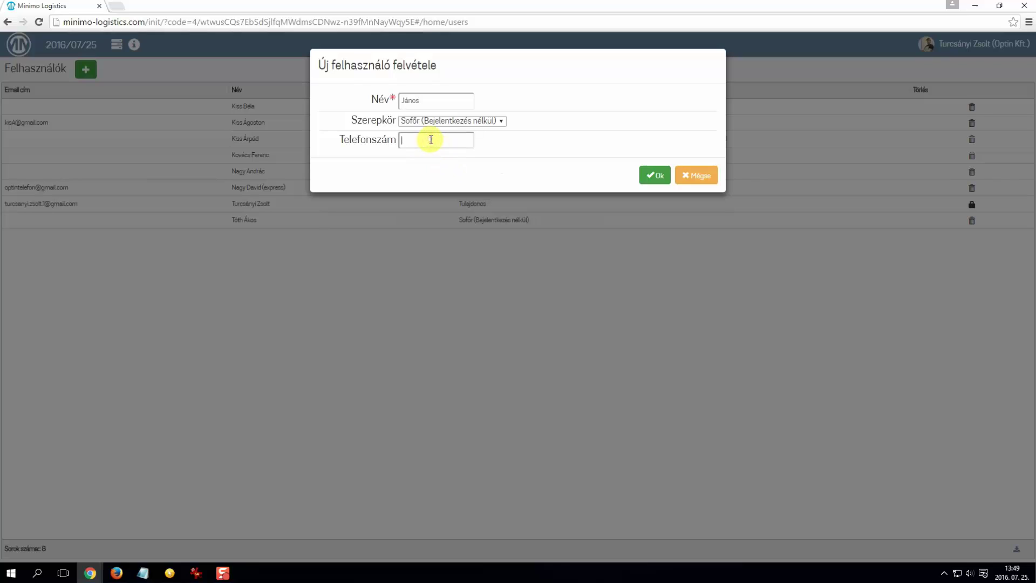
type("33333")
left_click(651, 175)
Add a new vehicle with the plate number ABC-123 and a load capacity of 3500 kg
left_click(19, 45)
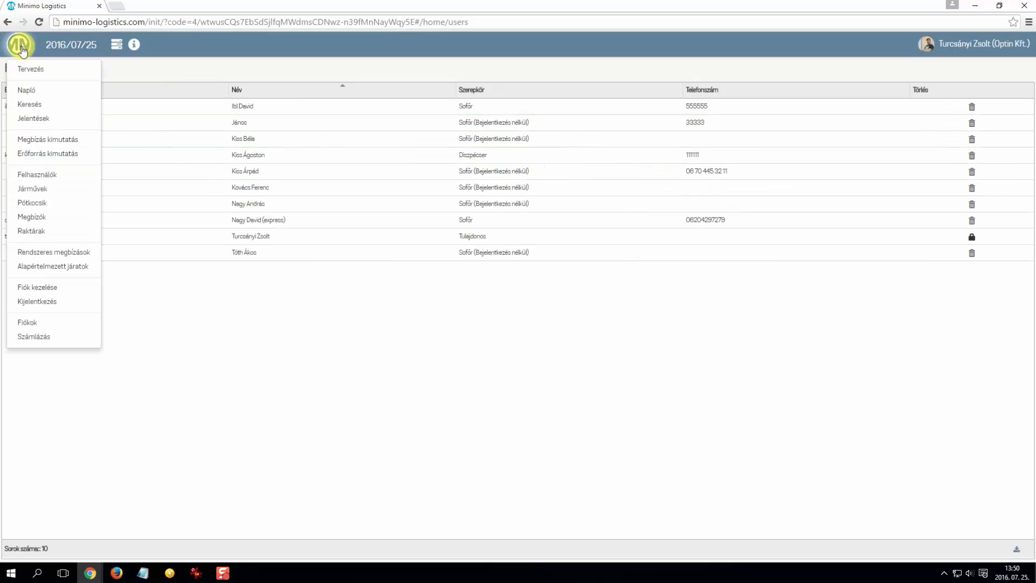
left_click(39, 190)
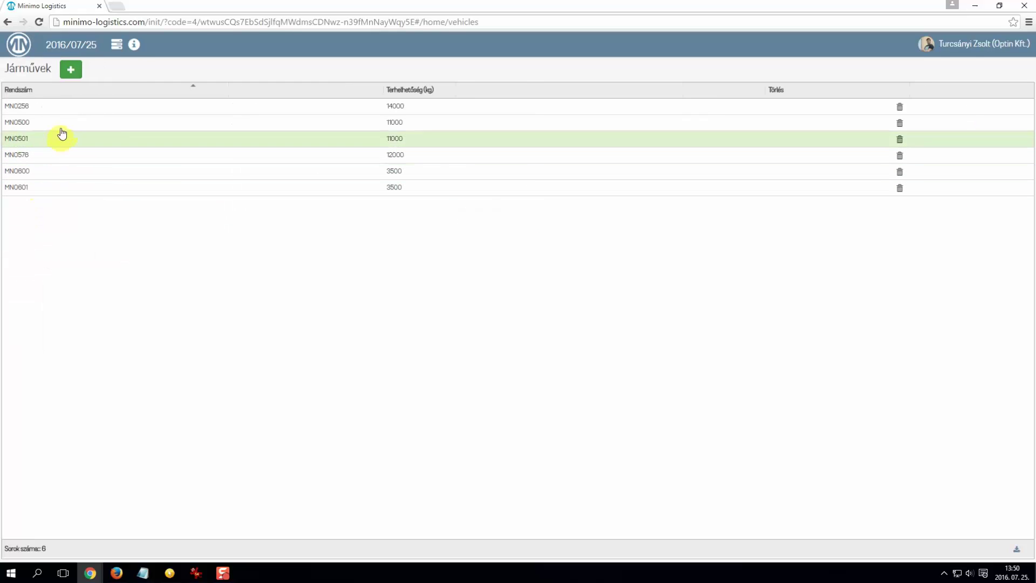
left_click(74, 69)
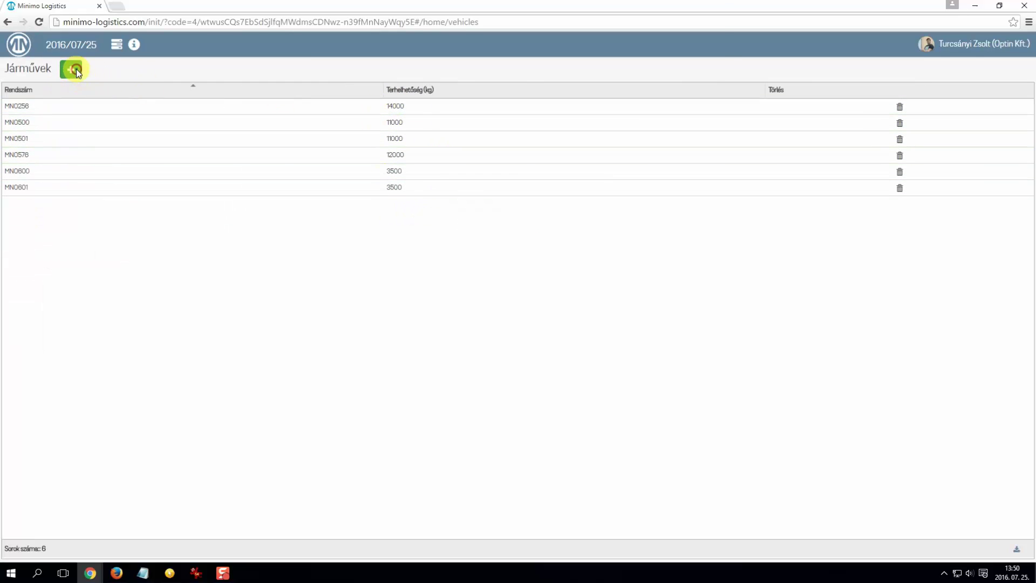
left_click(479, 99)
type("AB")
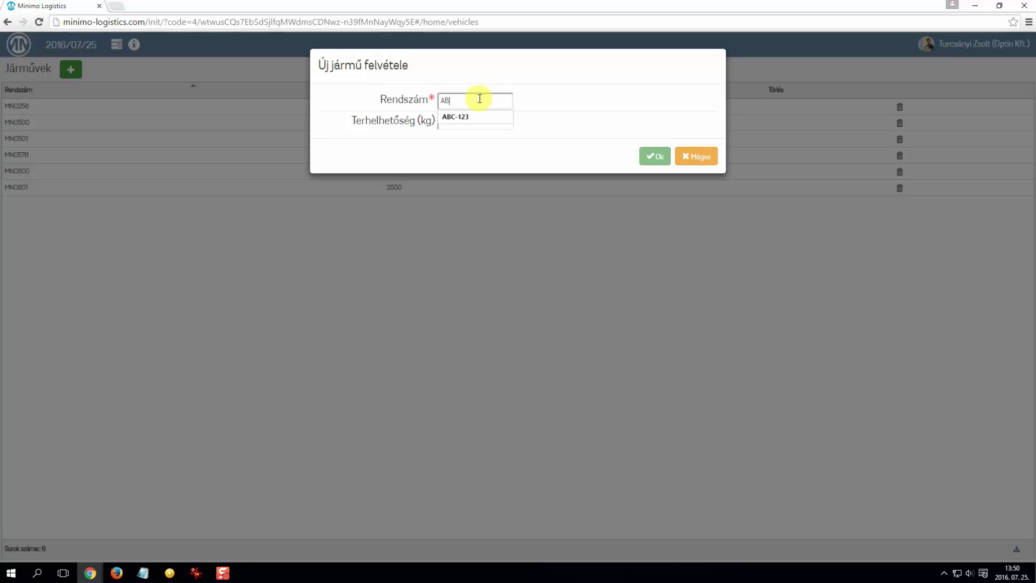
type("C-123")
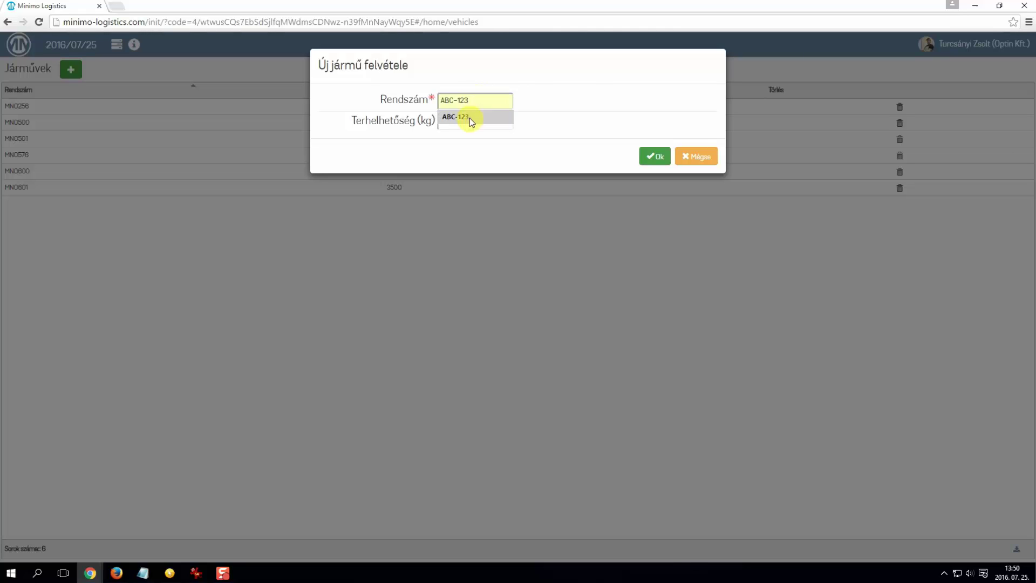
left_click(470, 117)
left_click(466, 123)
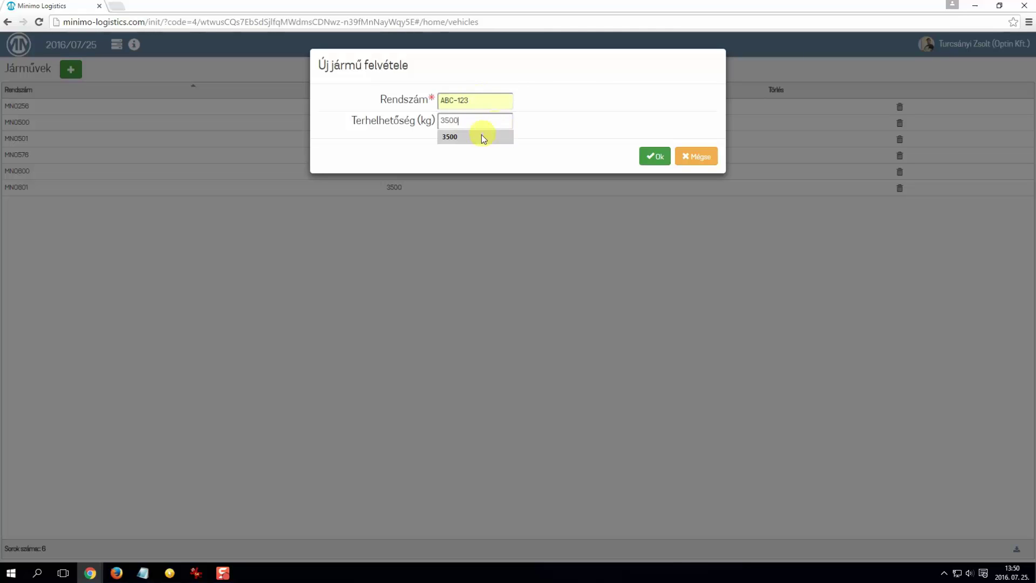
left_click(482, 135)
left_click(655, 157)
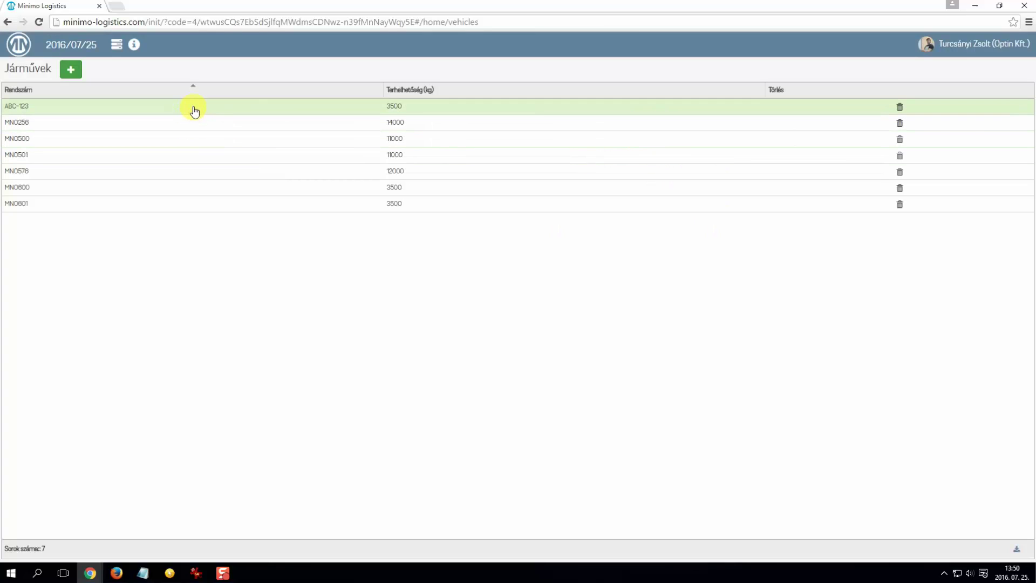
Add a new trailer with the plate number ACB-234 and a load capacity of 200 kg
left_click(21, 49)
left_click(49, 202)
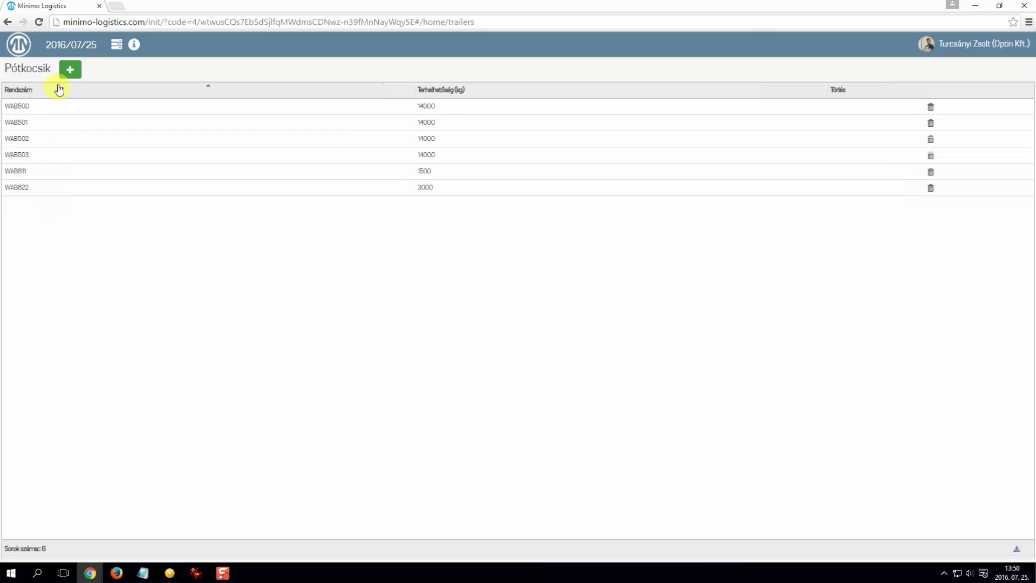
left_click(73, 69)
left_click(463, 100)
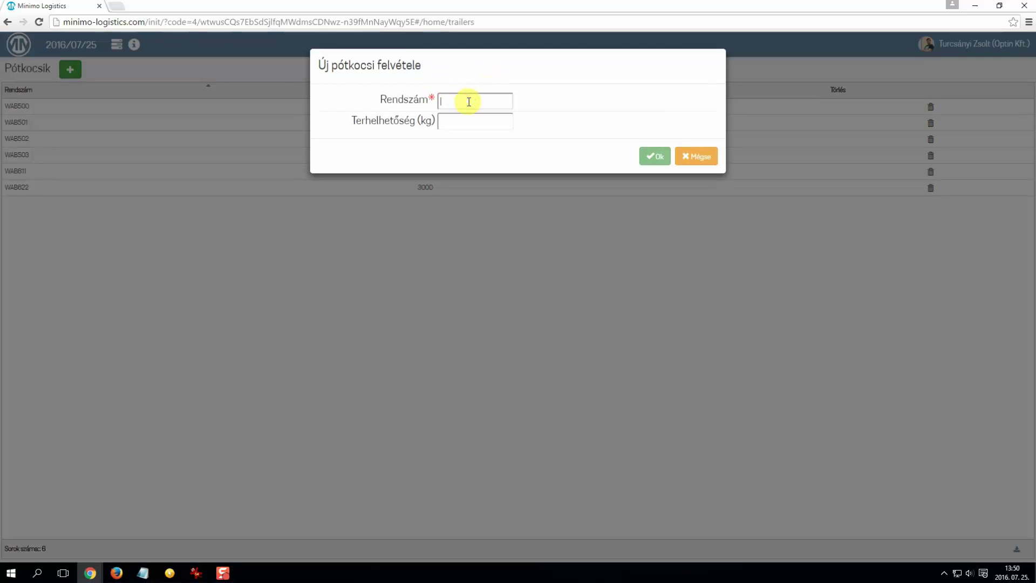
type("ACB-234")
left_click(468, 120)
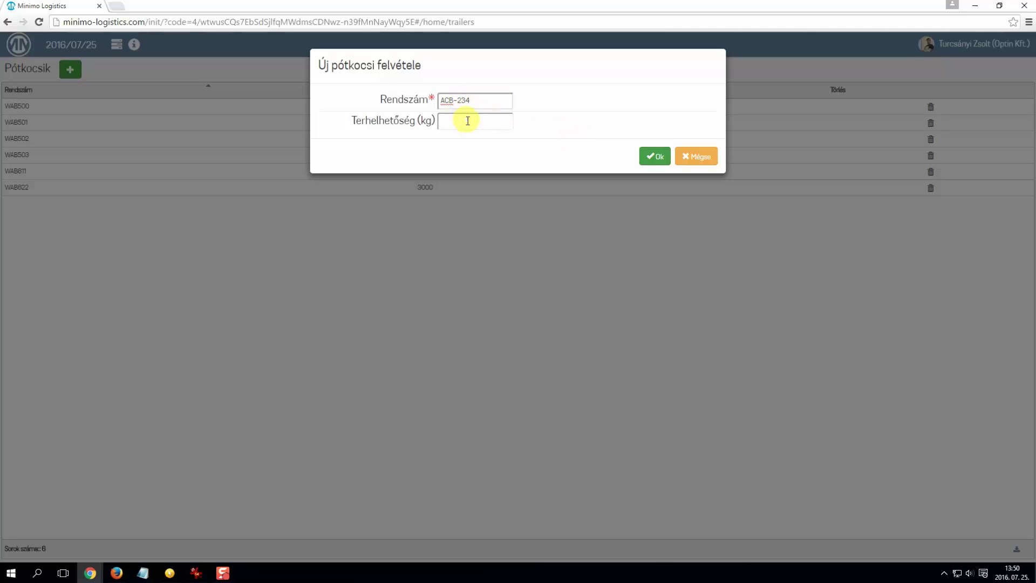
type("200")
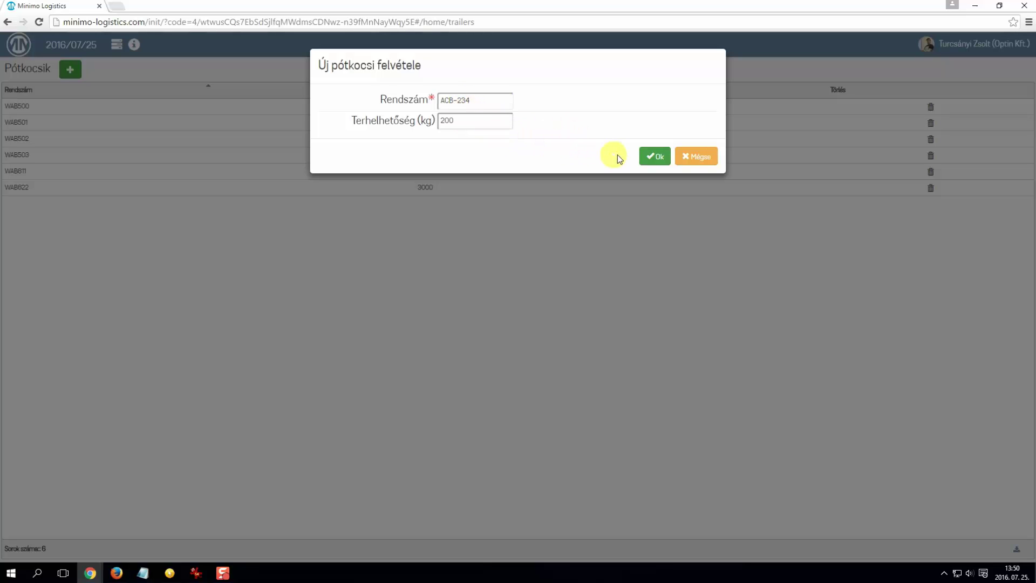
left_click(654, 156)
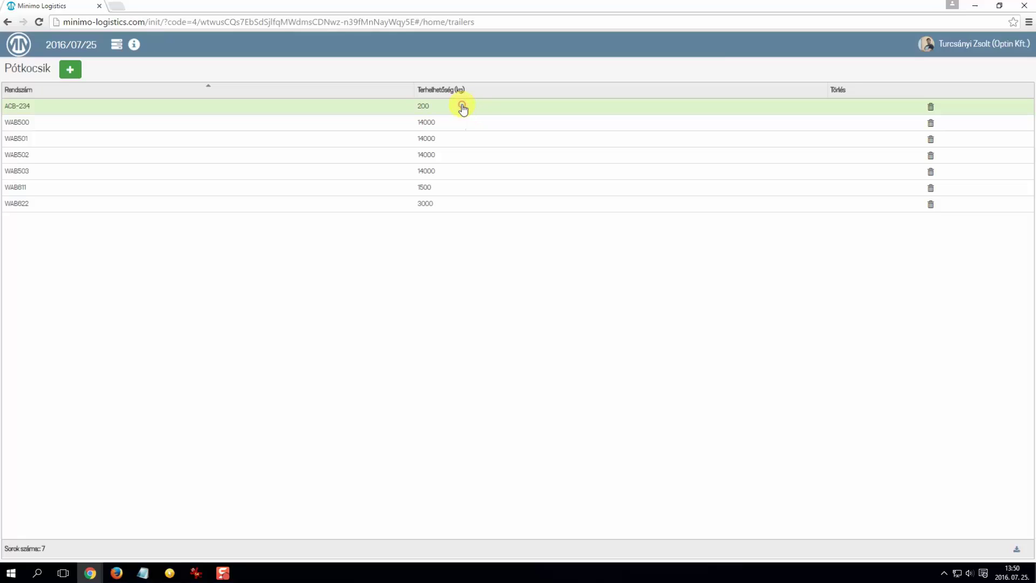
Set the load capacity of trailer ACB-234 to 4000 kg and save the change
left_click(465, 108)
left_click_drag(475, 120, 419, 120)
type("4000")
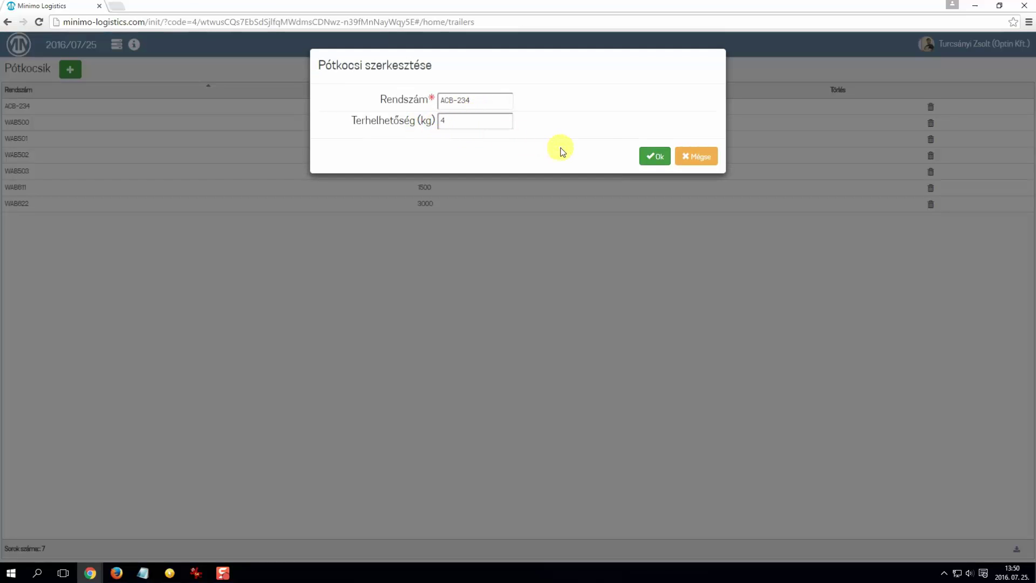
left_click(654, 156)
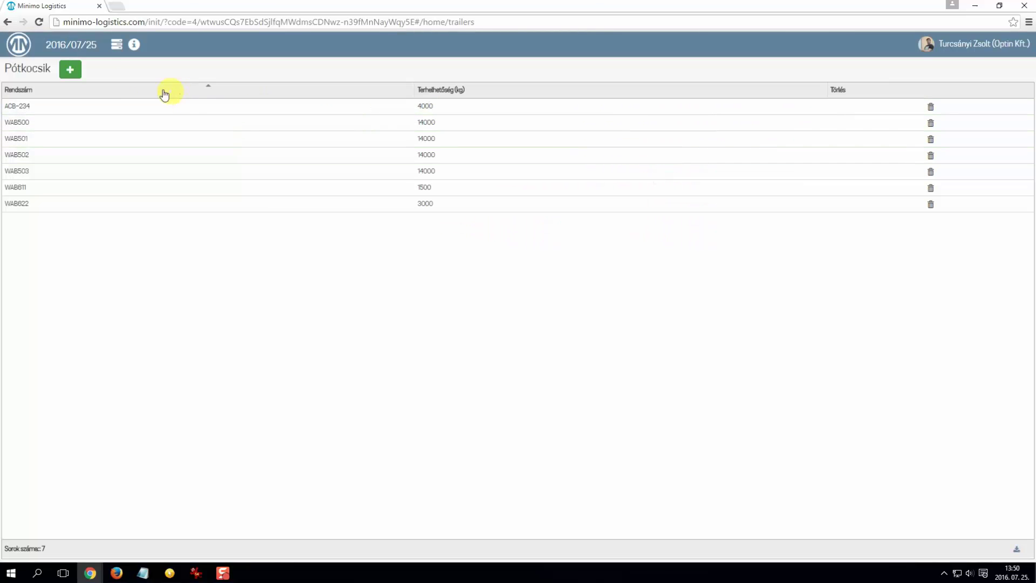
Add a new warehouse named raktar3 with Belföldi as its default route group
left_click(18, 45)
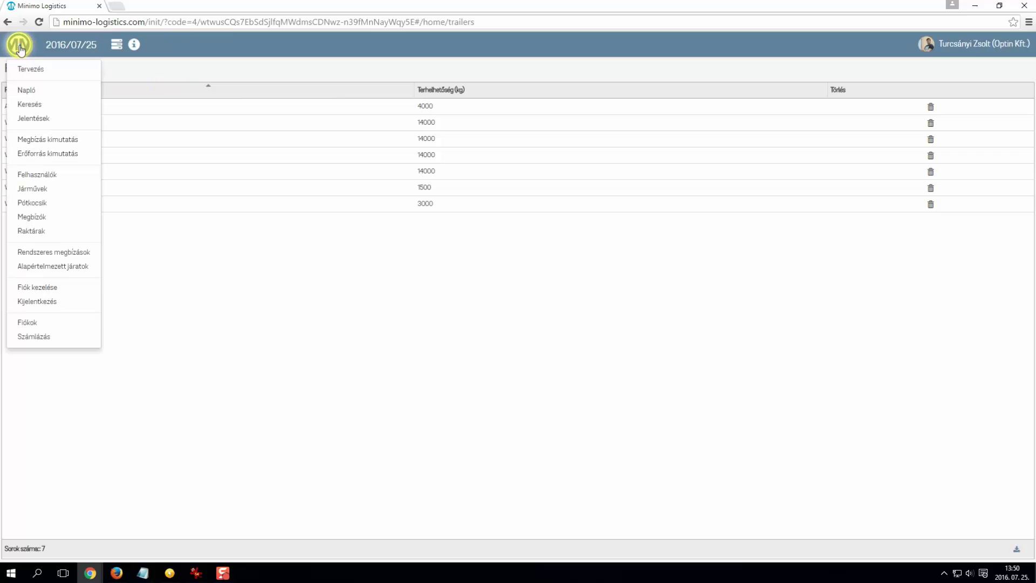
left_click(51, 231)
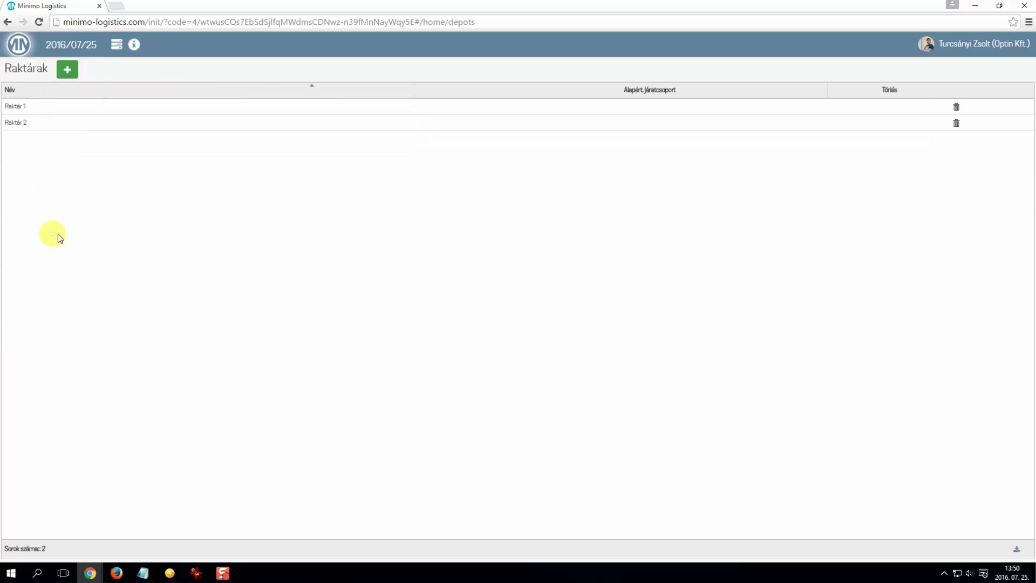
left_click(68, 69)
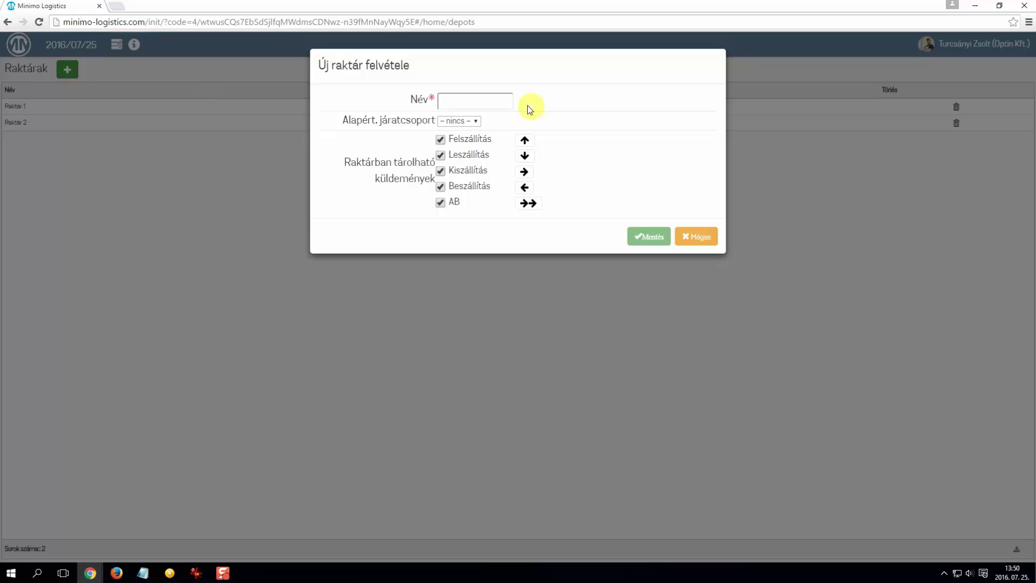
left_click(472, 101)
type("raktar3")
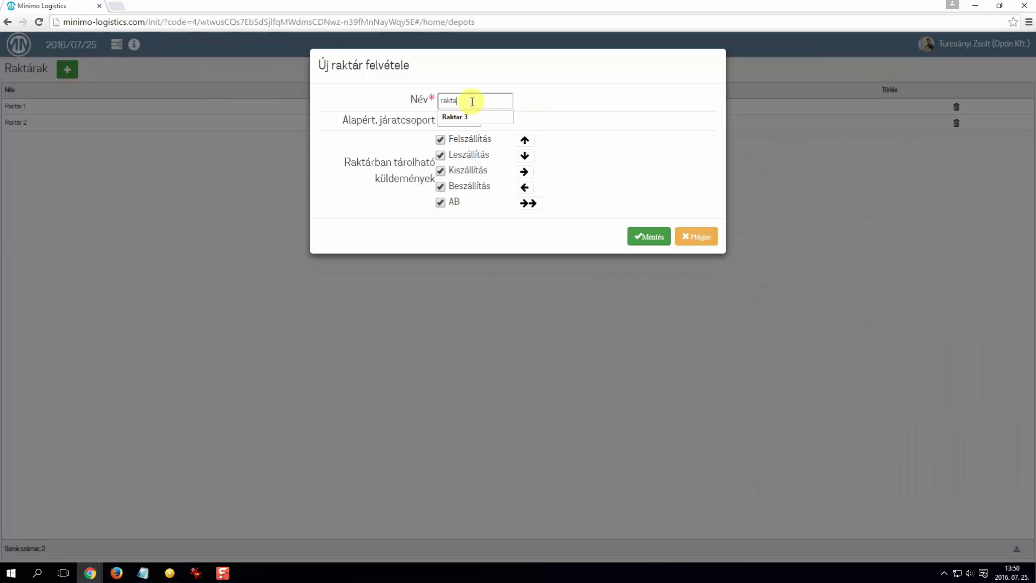
left_click(476, 121)
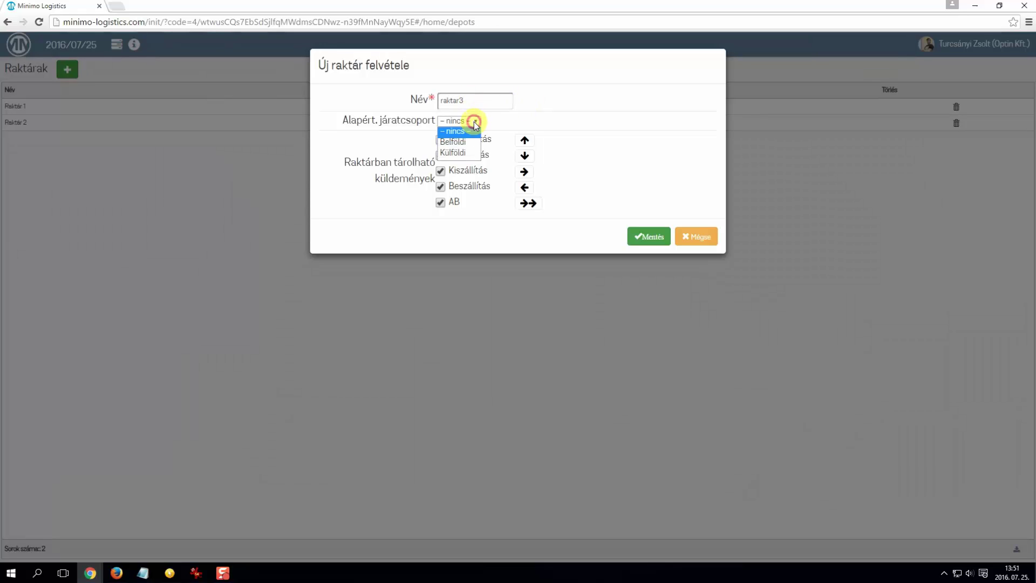
left_click(474, 138)
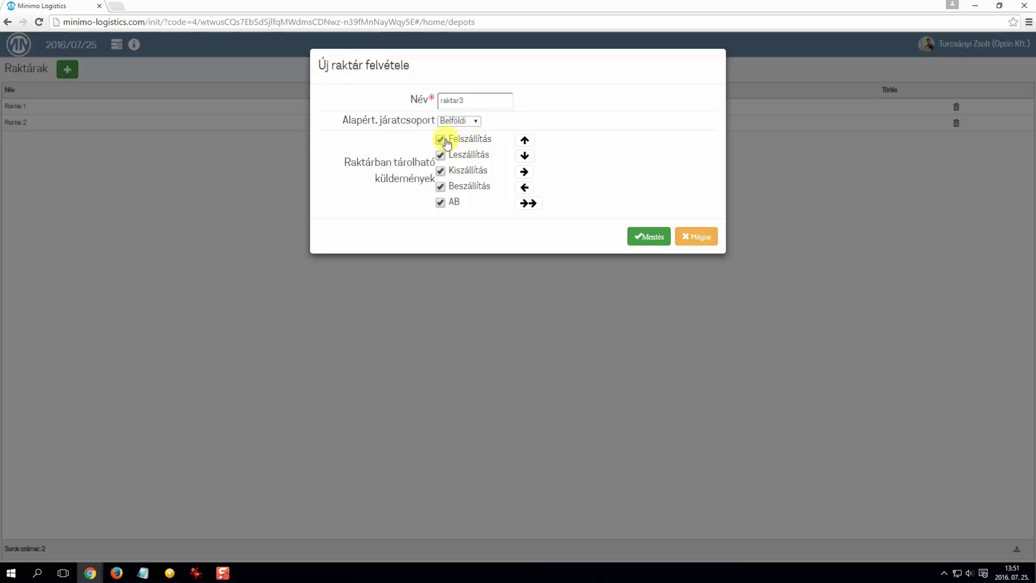
left_click(645, 242)
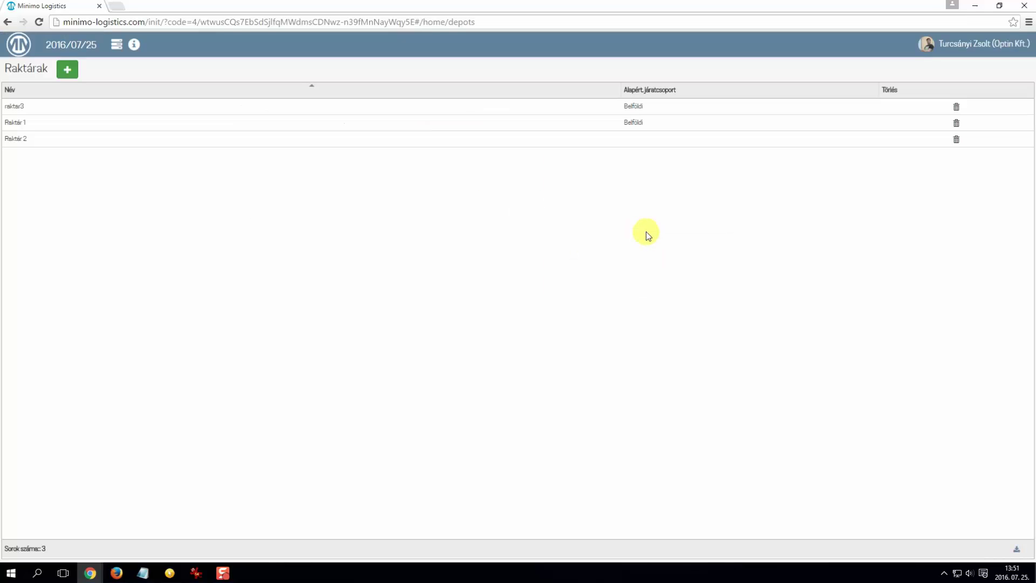